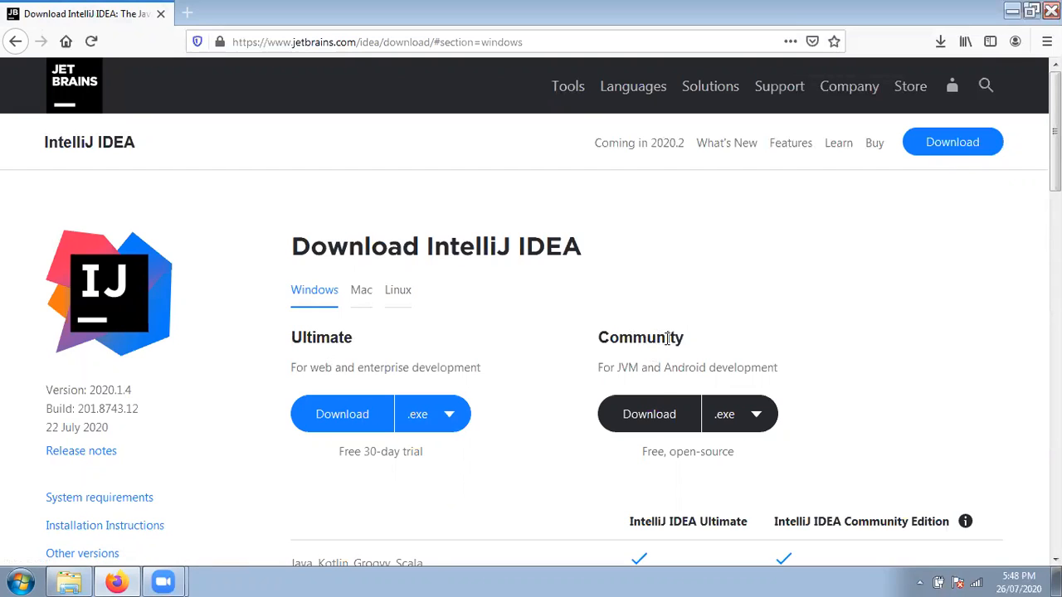
click(651, 421)
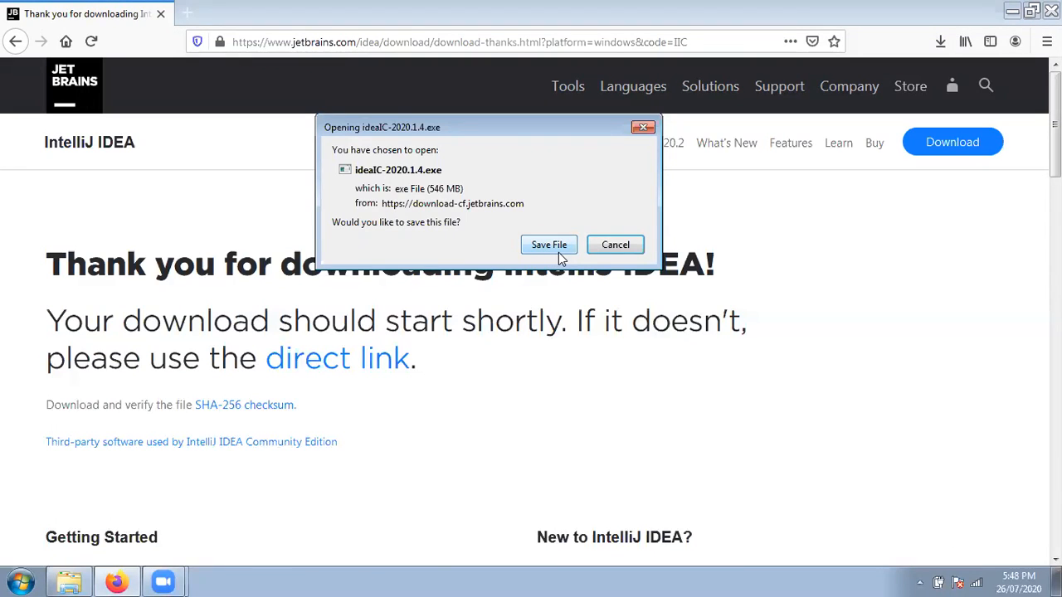
click(615, 247)
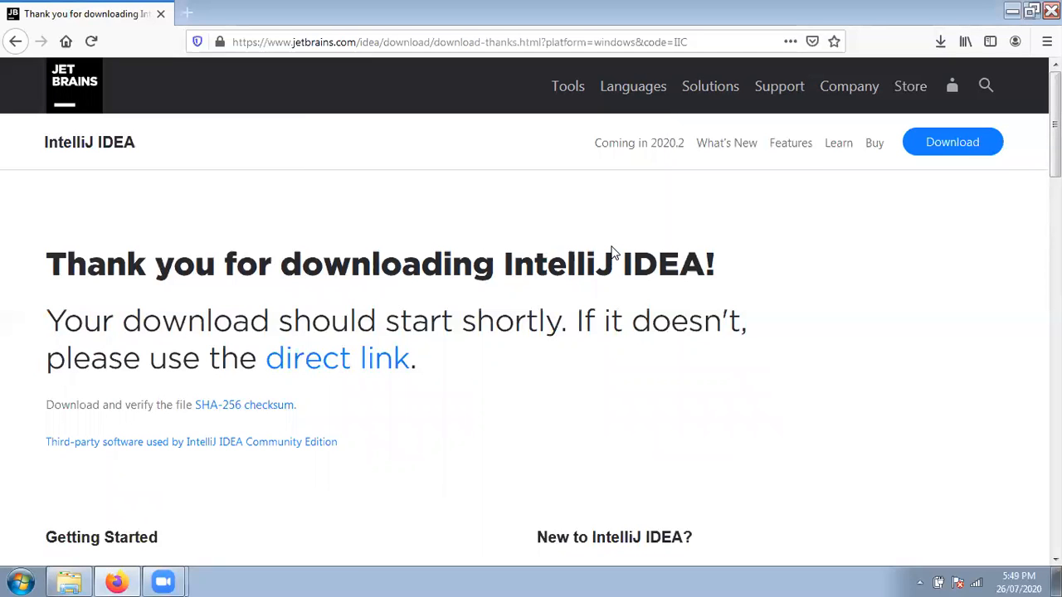
click(1012, 12)
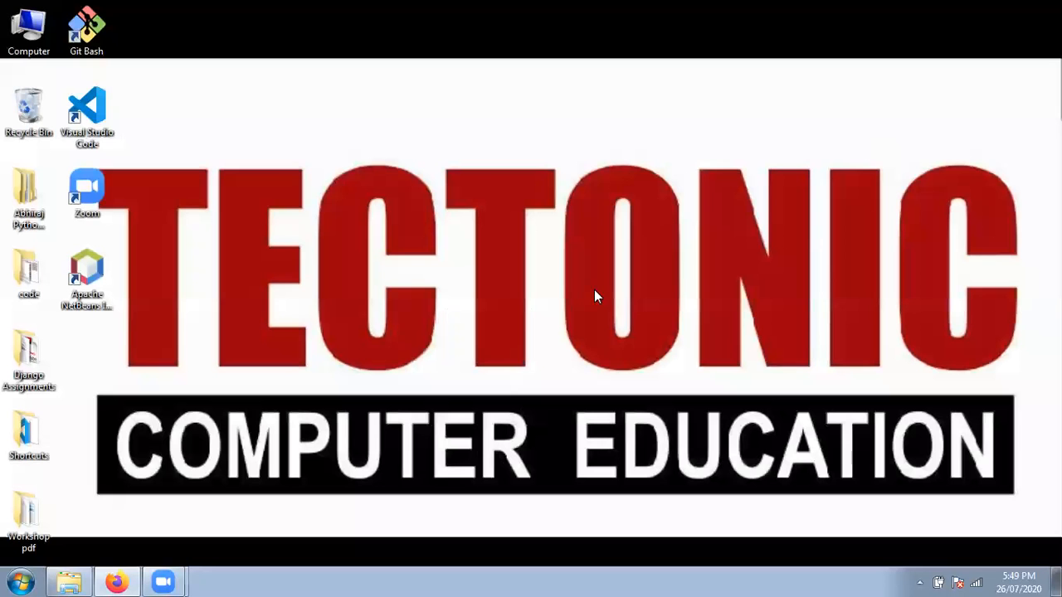
Run the ideaIC-2020.1.4 installer from the C:\setup folder in Windows Explorer and minimize the folder window.
click(69, 582)
click(315, 183)
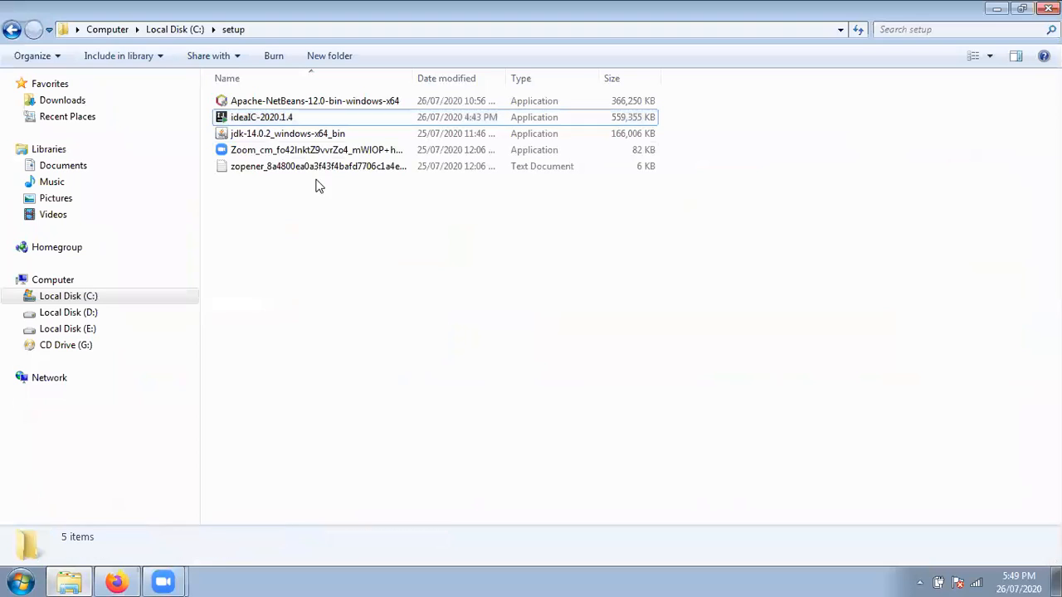
double_click(275, 123)
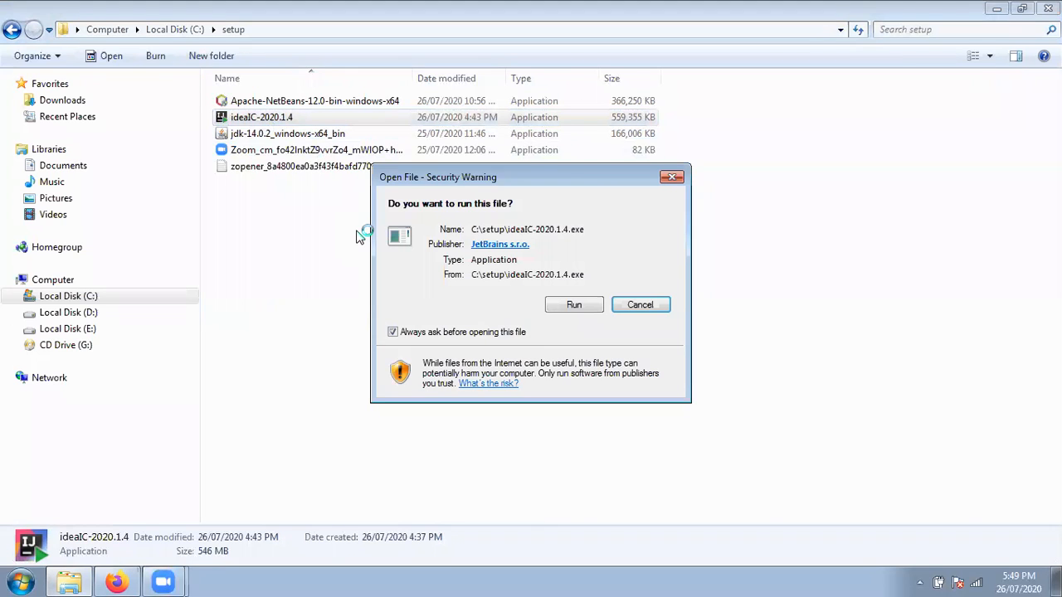
click(592, 307)
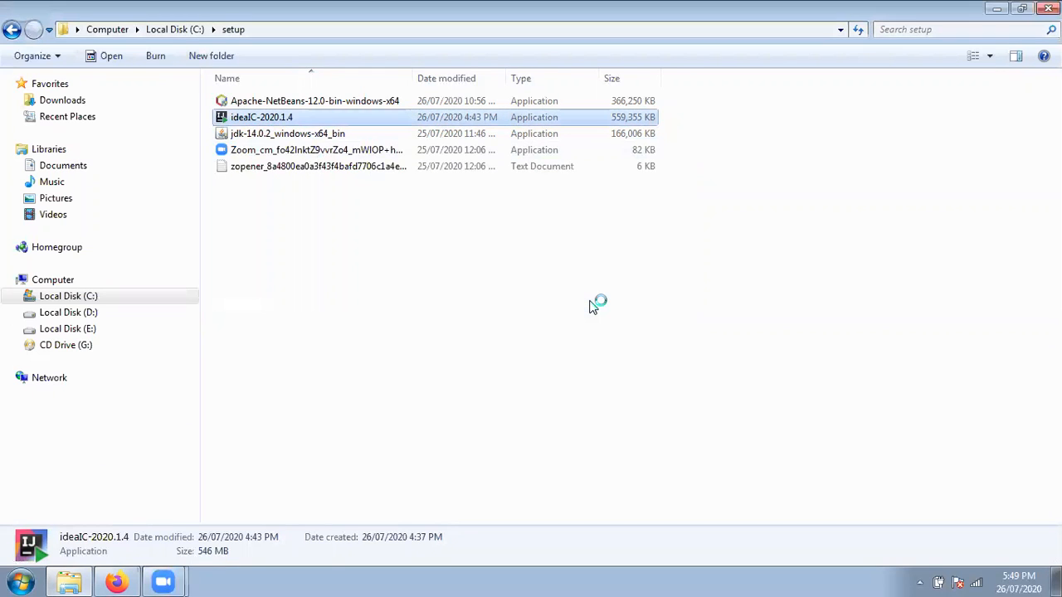
click(996, 8)
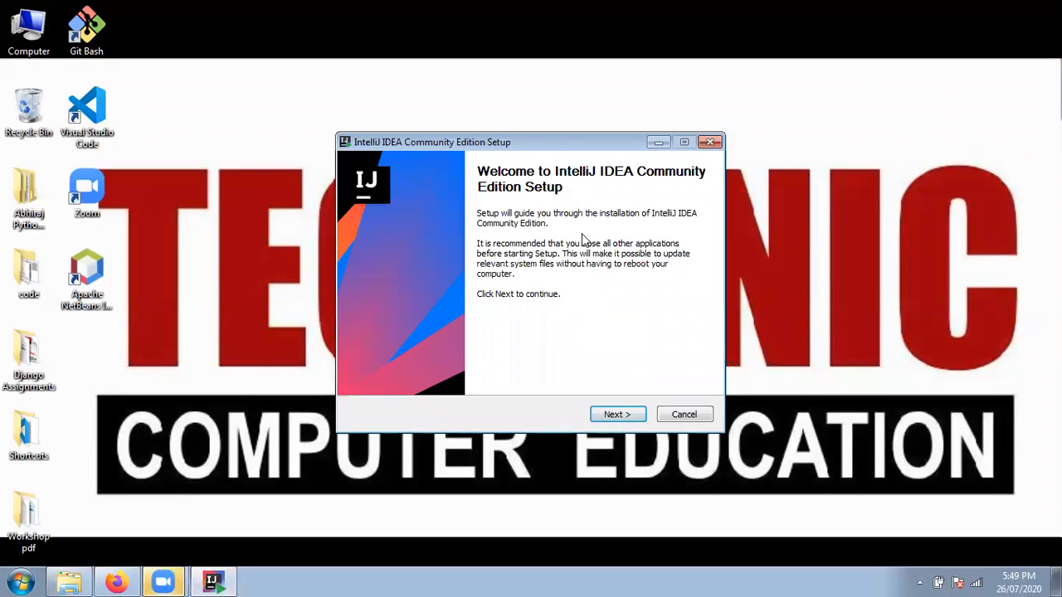
Keep the default IntelliJ IDEA destination folder under C:\Program Files\JetBrains and continue to the installation options.
click(612, 415)
click(524, 324)
drag(524, 325, 359, 325)
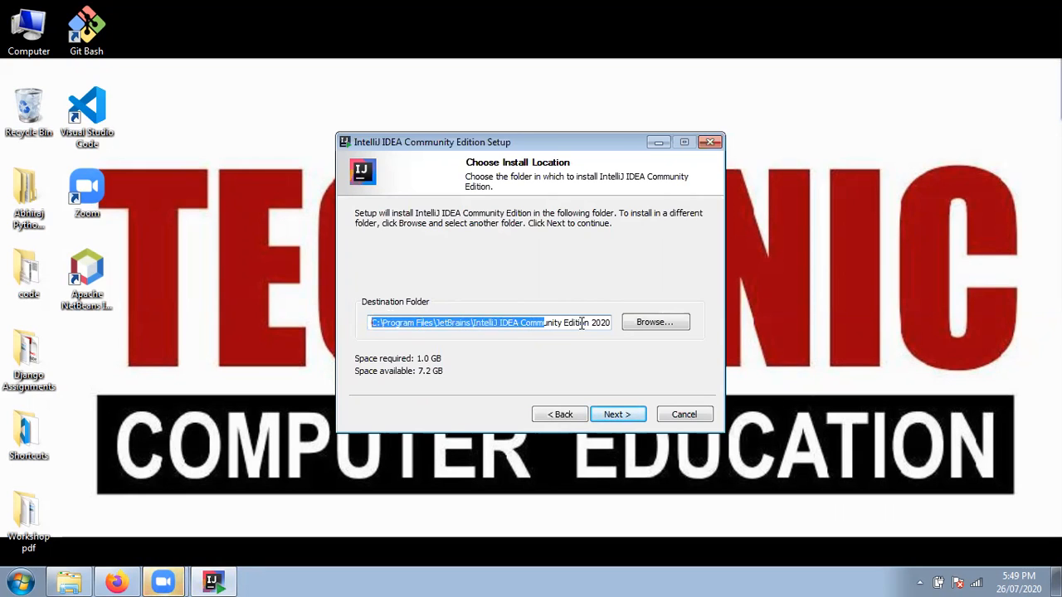
click(653, 322)
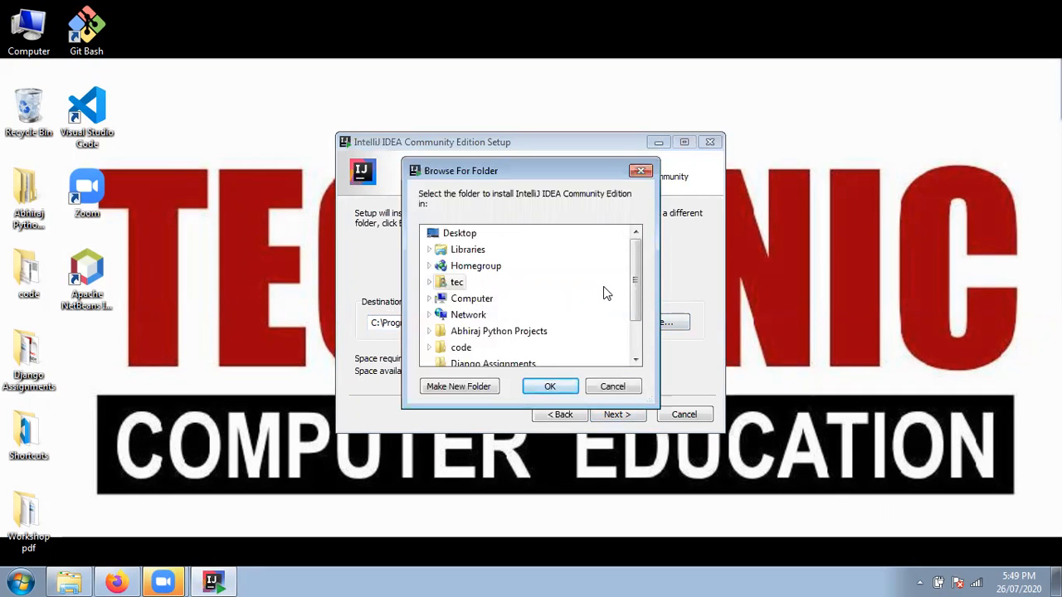
click(611, 387)
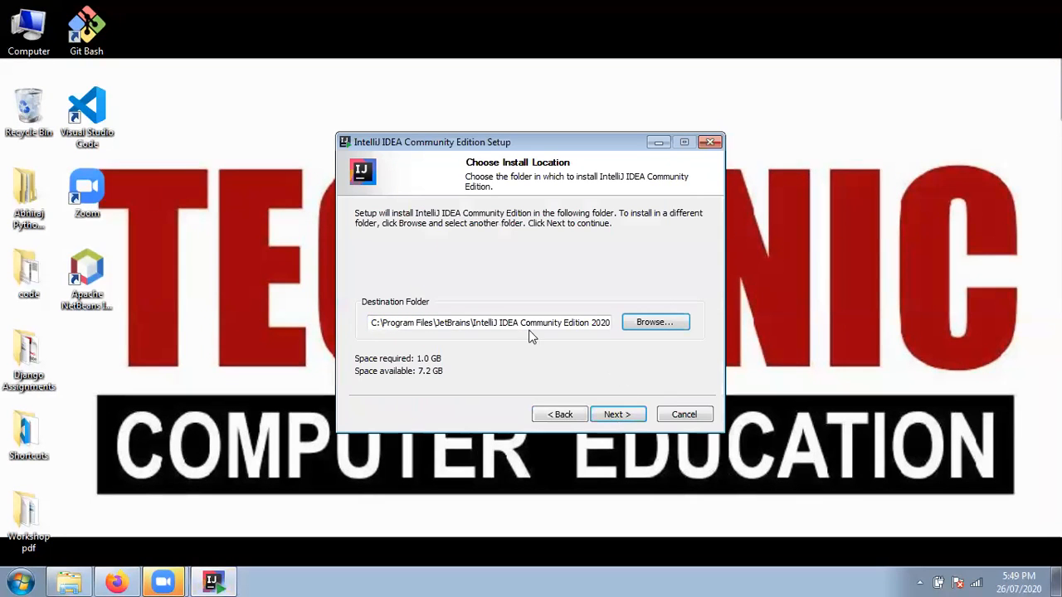
click(616, 414)
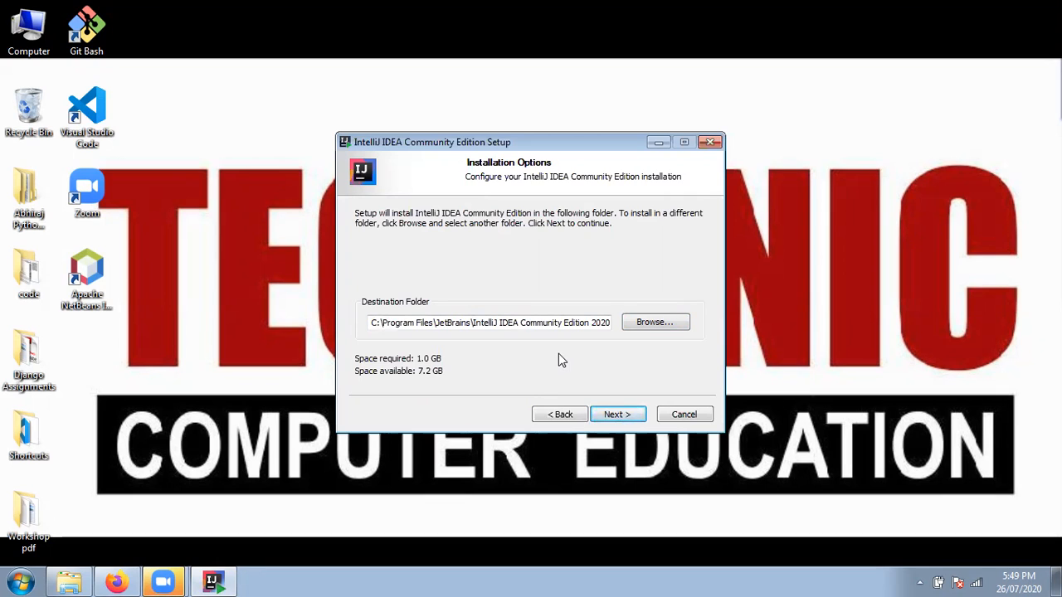
key(Return)
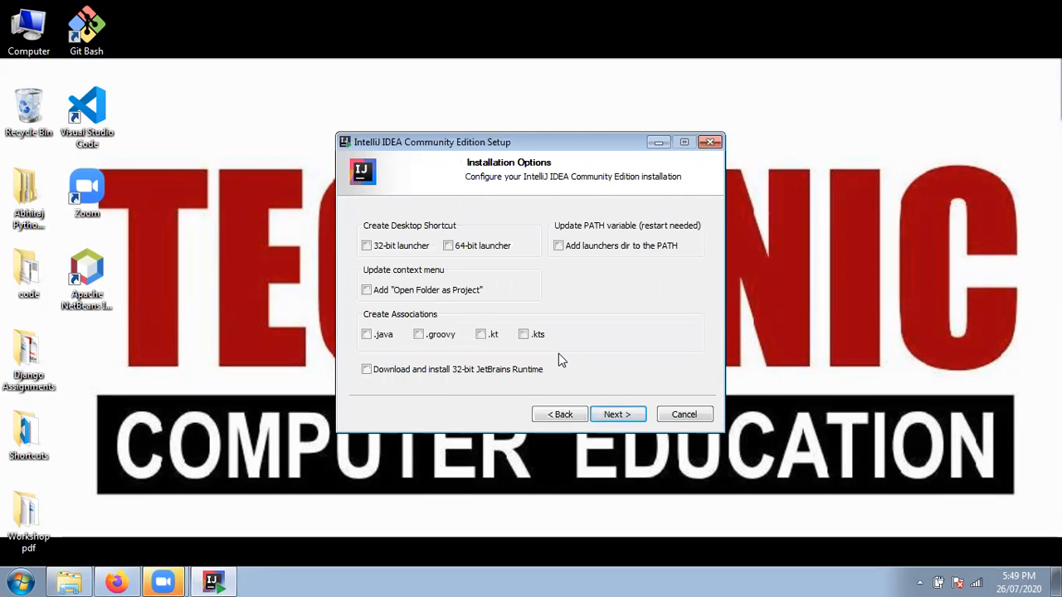
Install with a 64-bit launcher desktop shortcut, the .java association and the JetBrains Start Menu folder, and finish the setup.
click(448, 248)
click(385, 333)
click(608, 414)
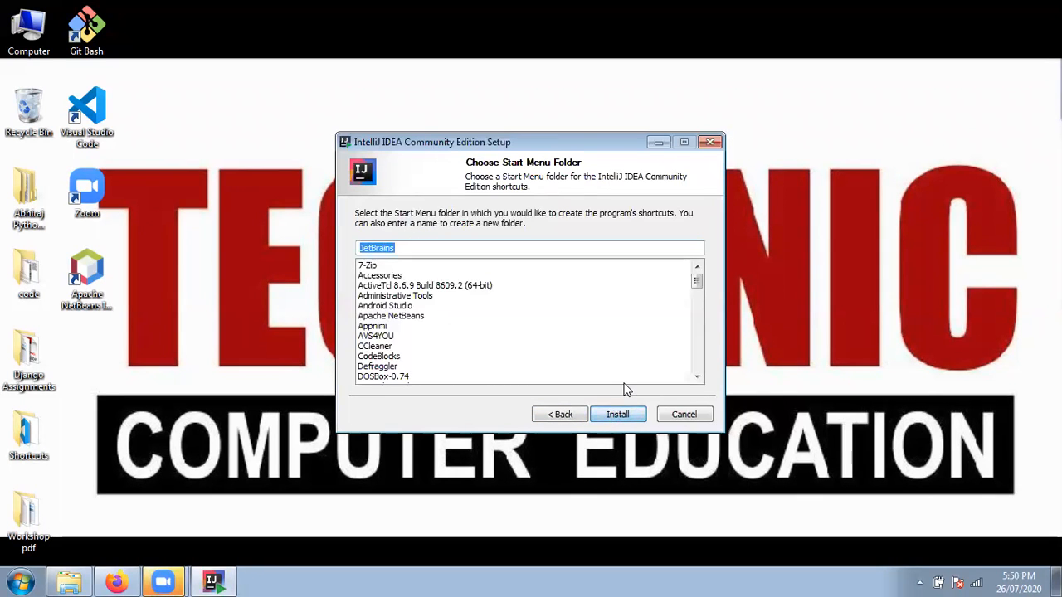
click(614, 414)
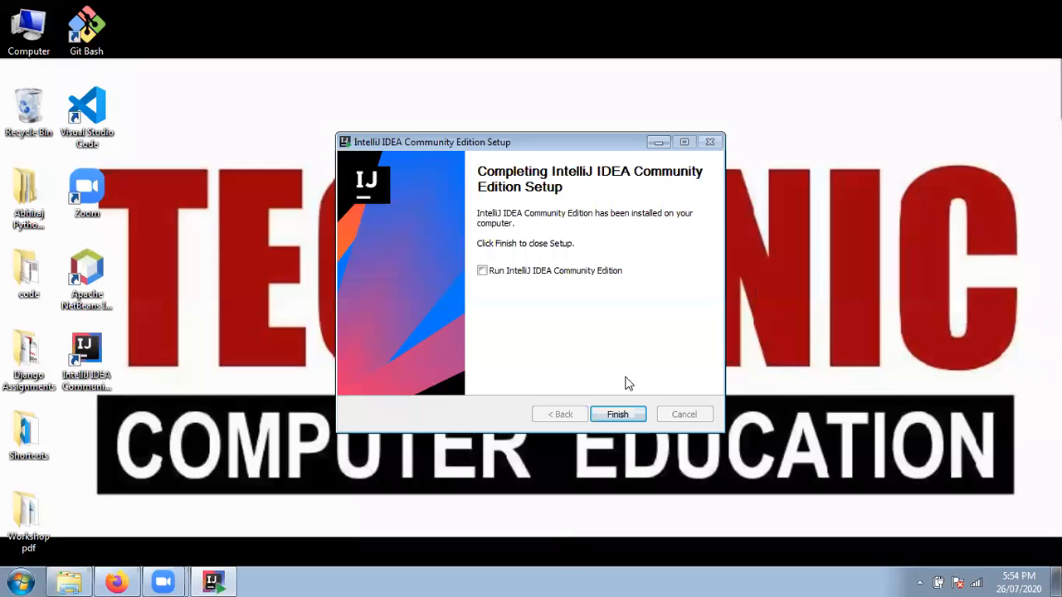
click(617, 414)
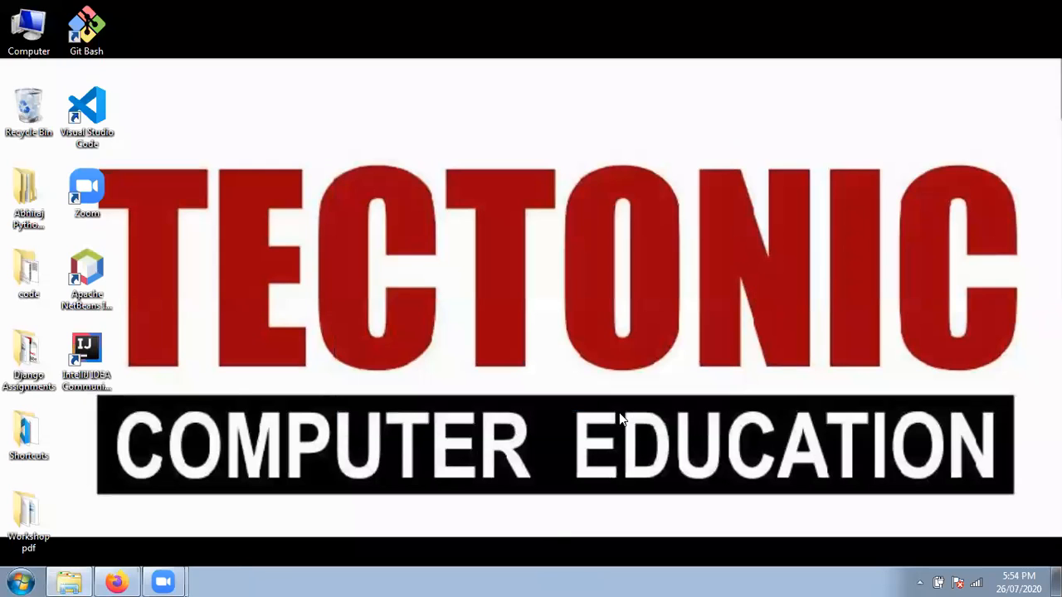
Launch IntelliJ IDEA without imported settings, using the Darcula theme and remaining defaults, and start creating a new project.
click(111, 382)
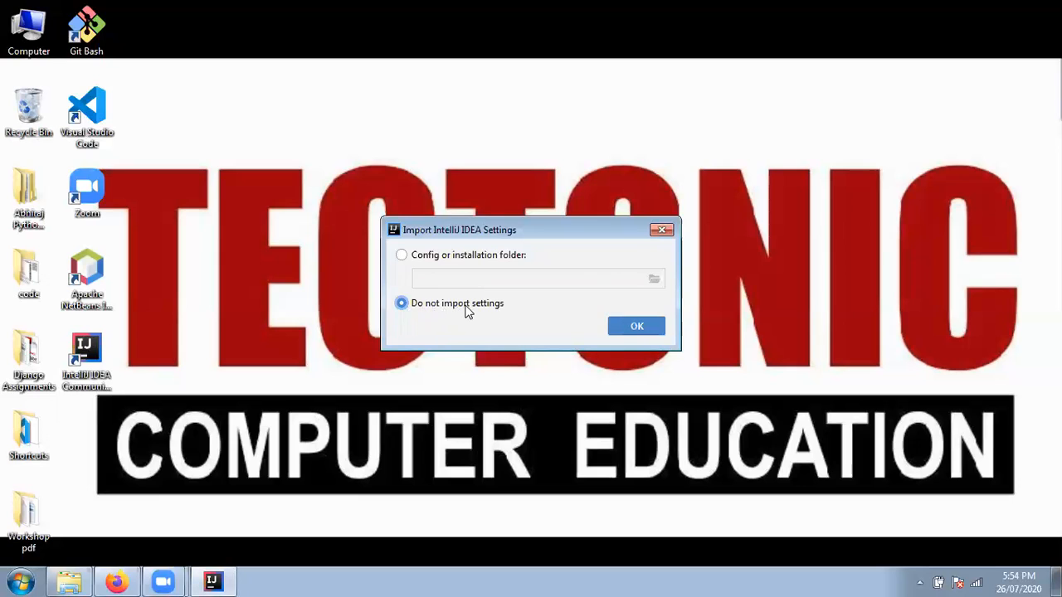
click(635, 330)
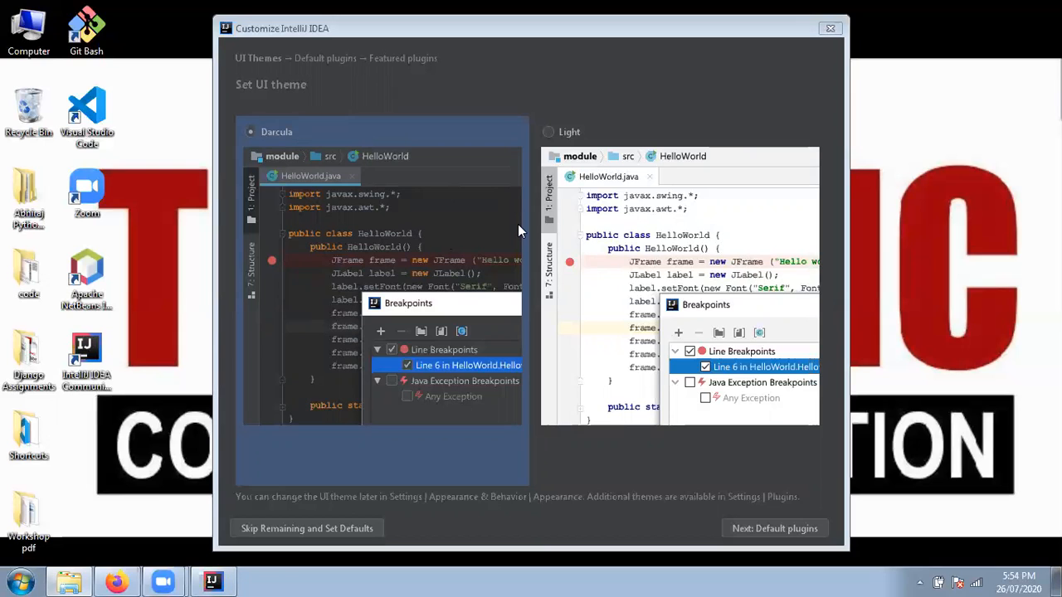
click(426, 211)
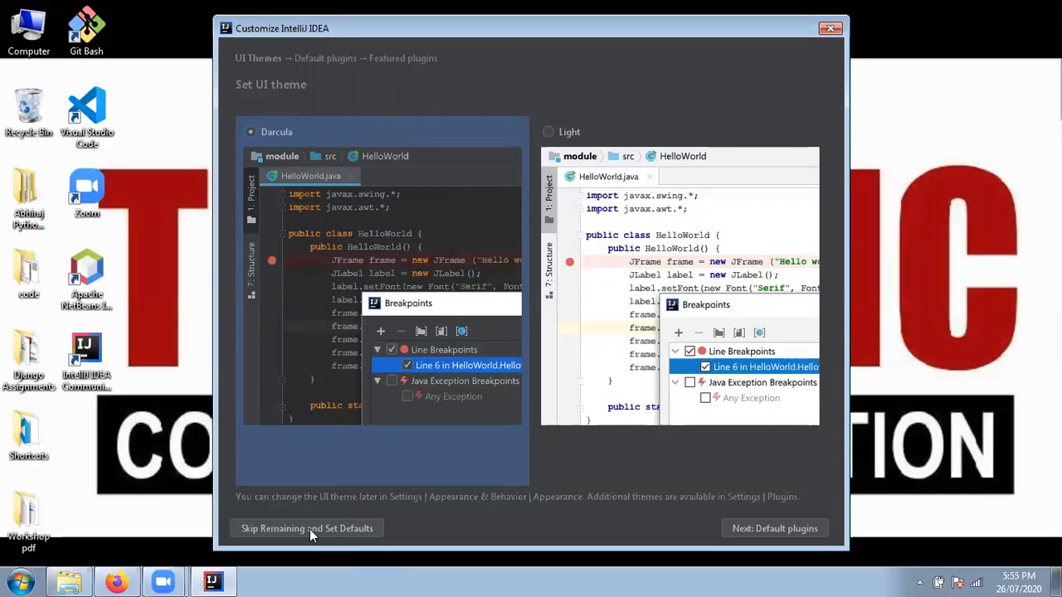
click(344, 528)
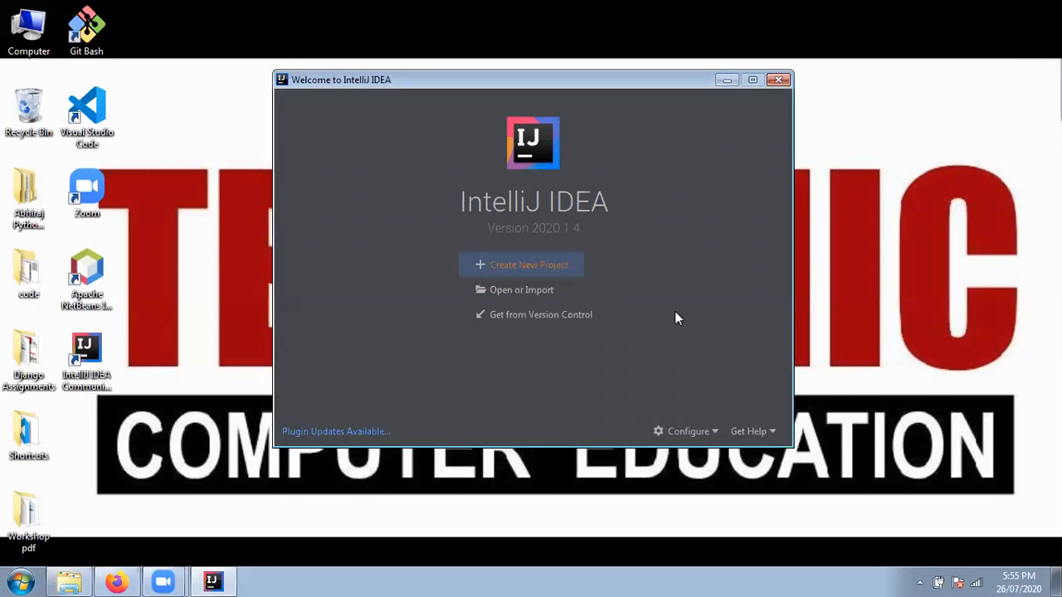
key(Return)
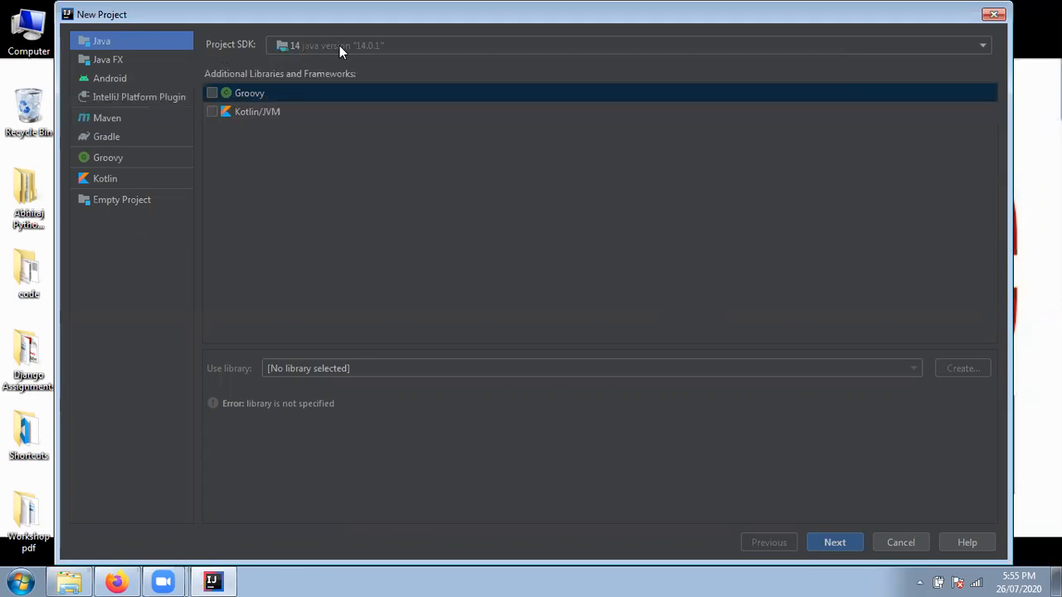
click(380, 48)
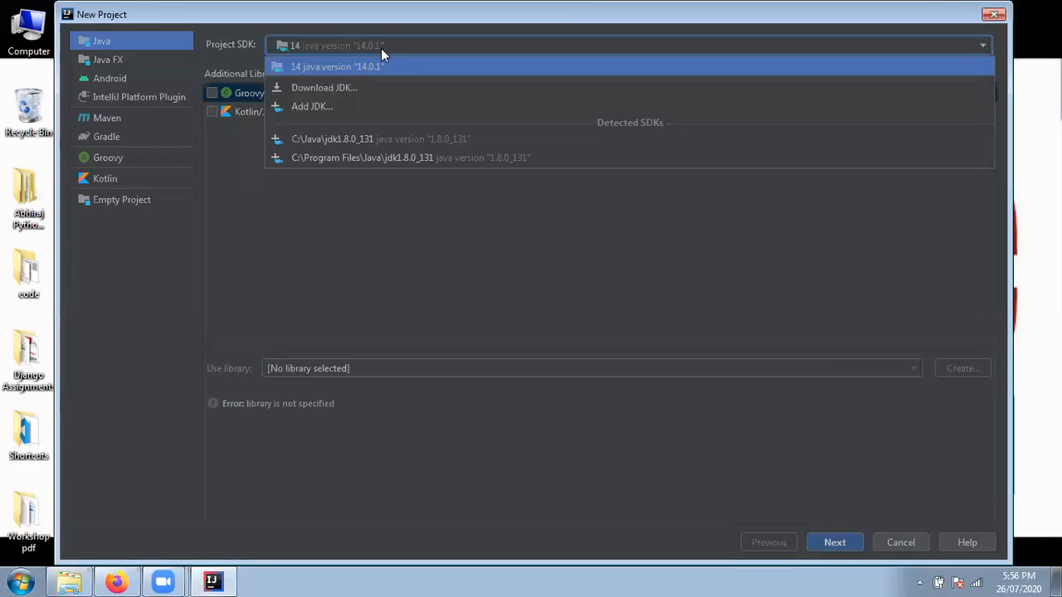
click(353, 89)
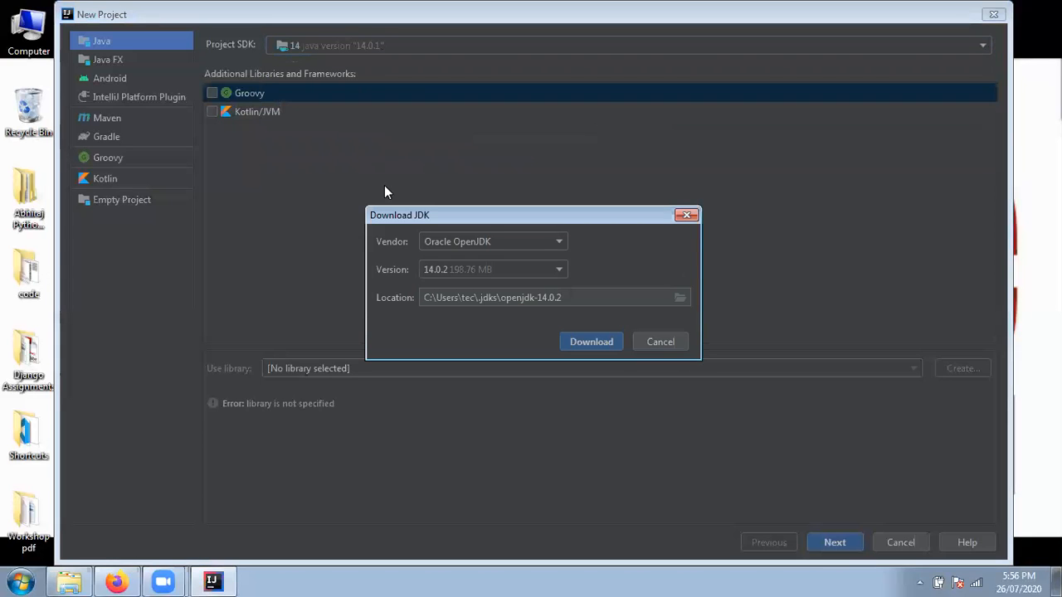
drag(401, 218, 392, 150)
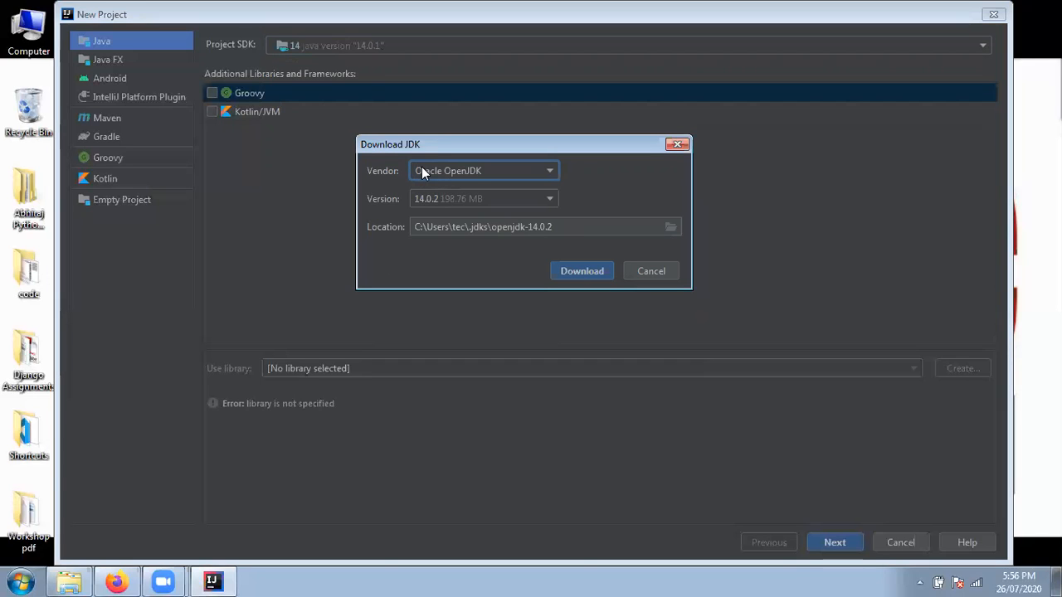
click(422, 170)
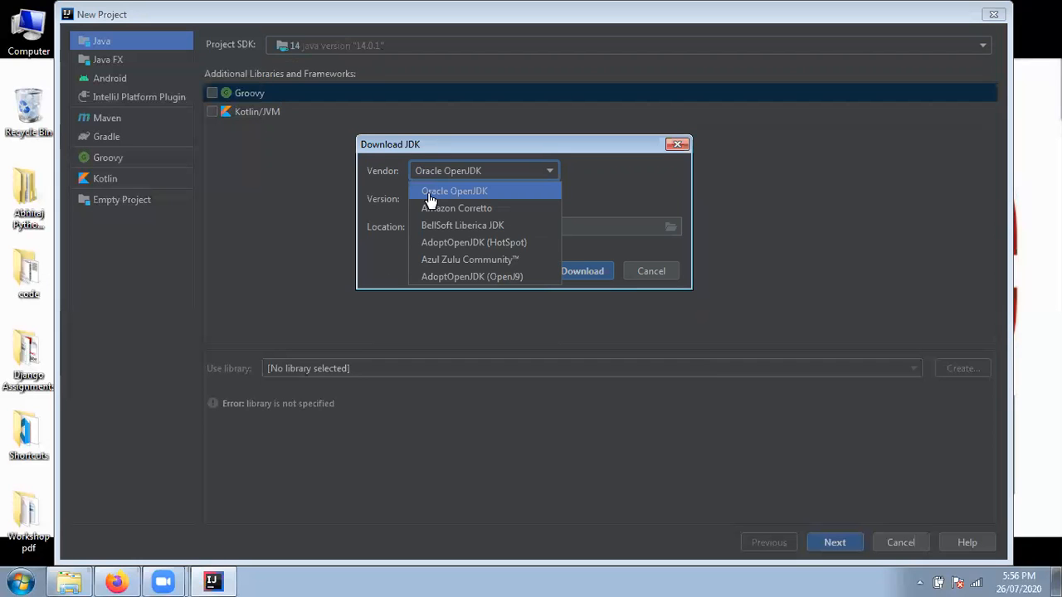
click(430, 193)
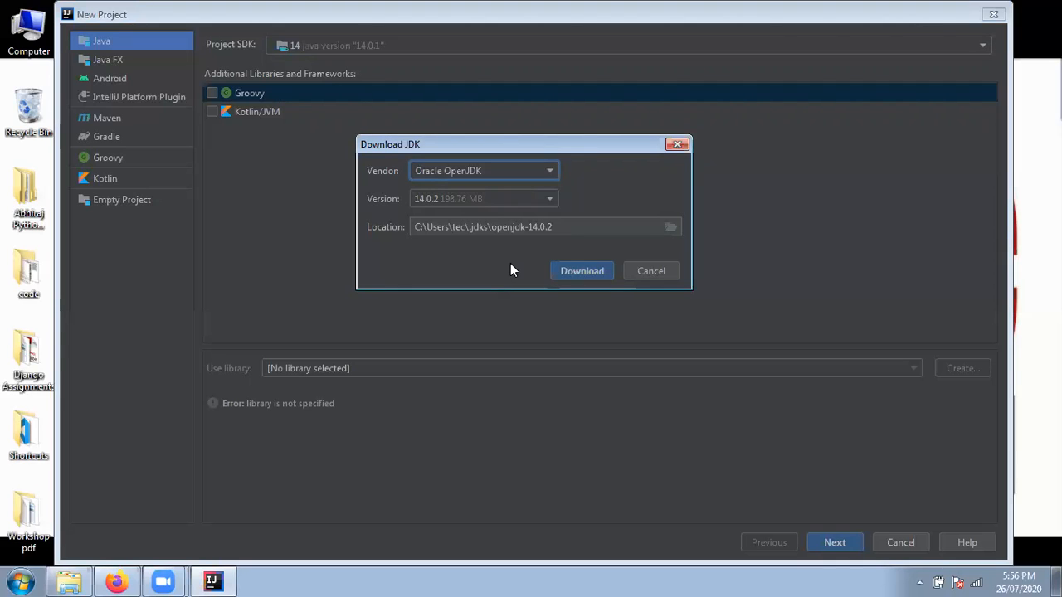
click(649, 273)
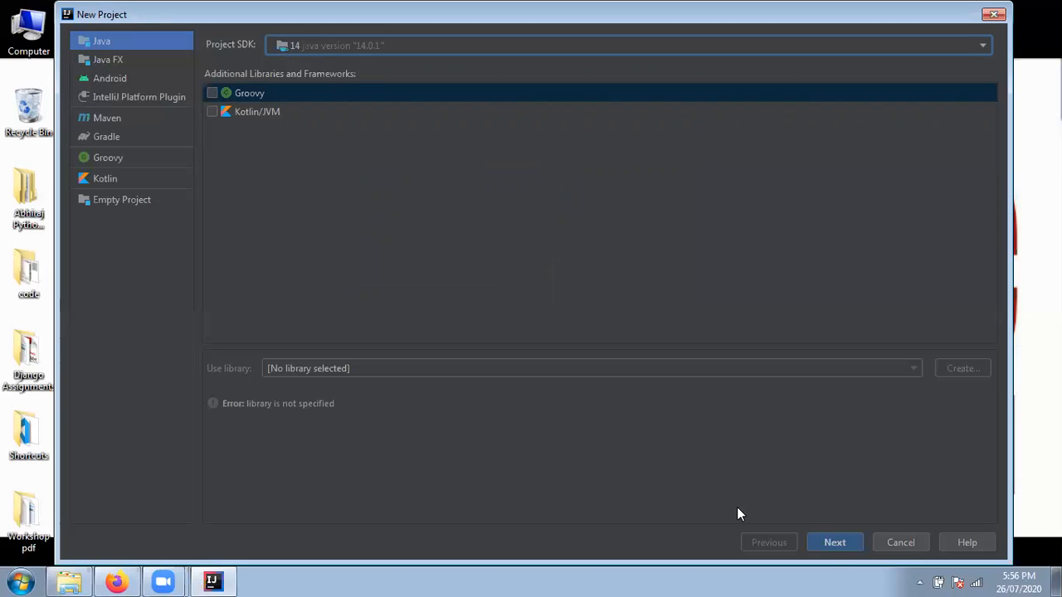
Continue the new Java project with SDK 14, no additional frameworks and no project template.
click(832, 544)
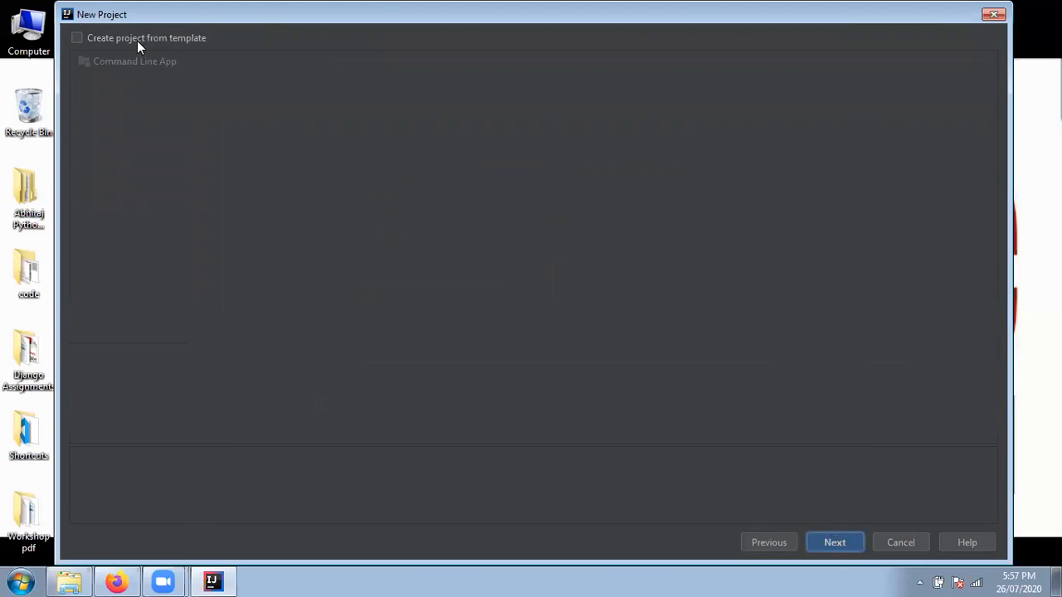
click(176, 39)
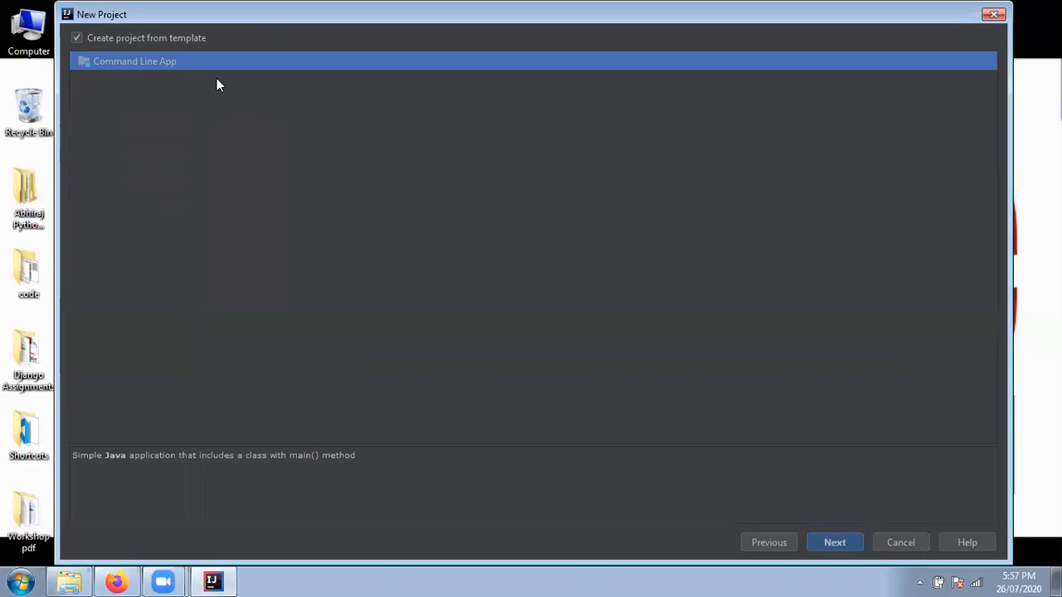
click(162, 38)
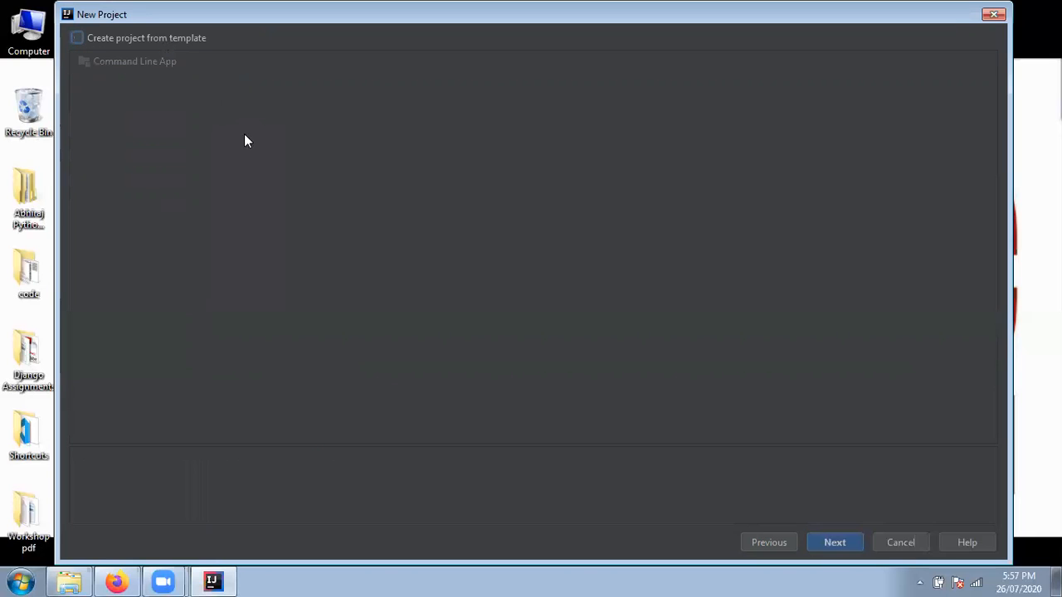
click(833, 542)
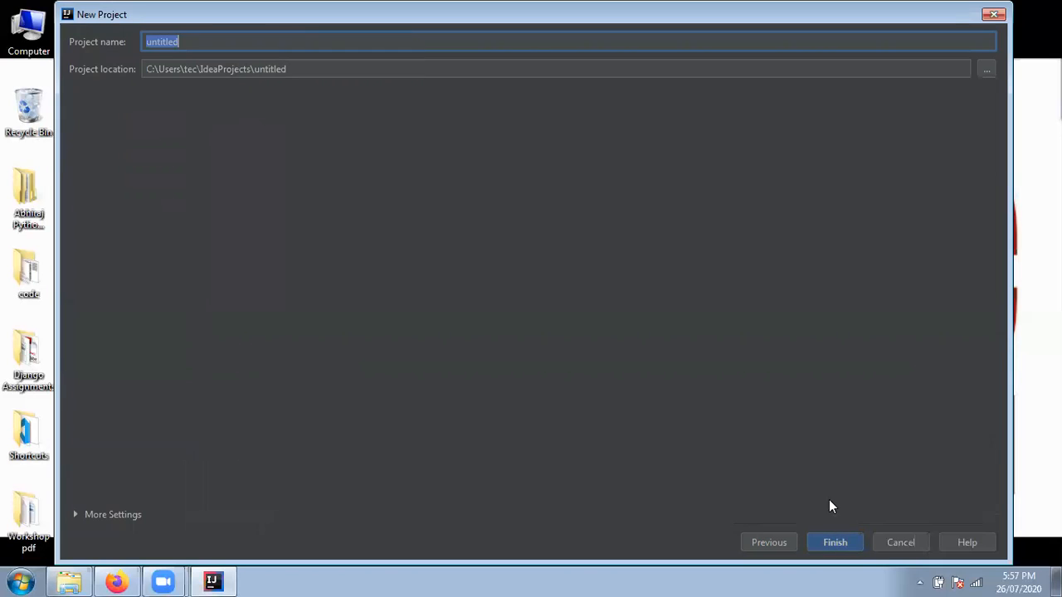
Name the project FirstProject, keep its default IdeaProjects location, and create it along with its missing directory.
click(171, 39)
drag(195, 39, 130, 48)
text(FirstProject)
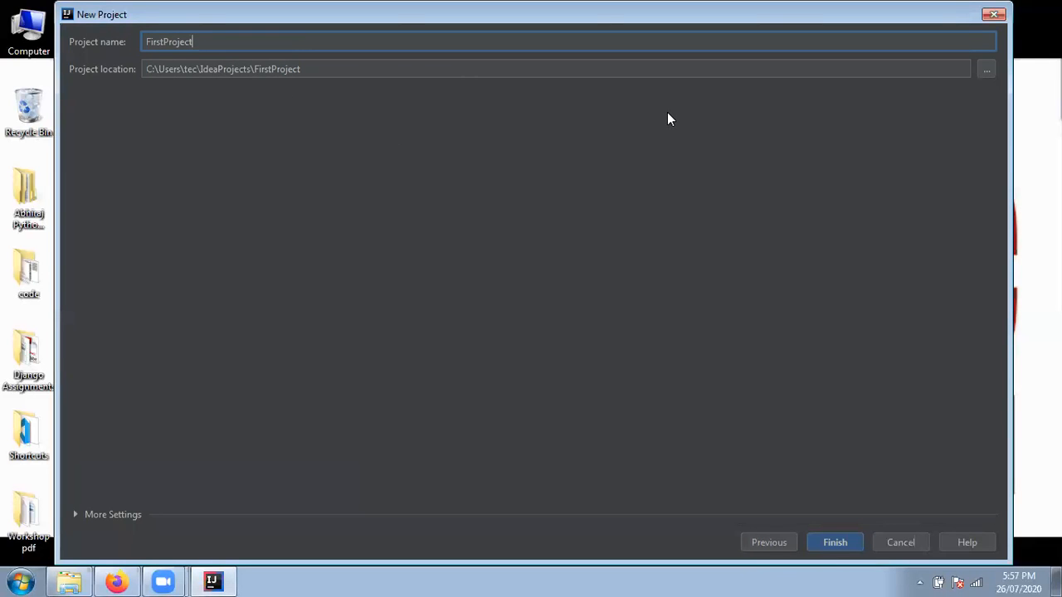
click(985, 70)
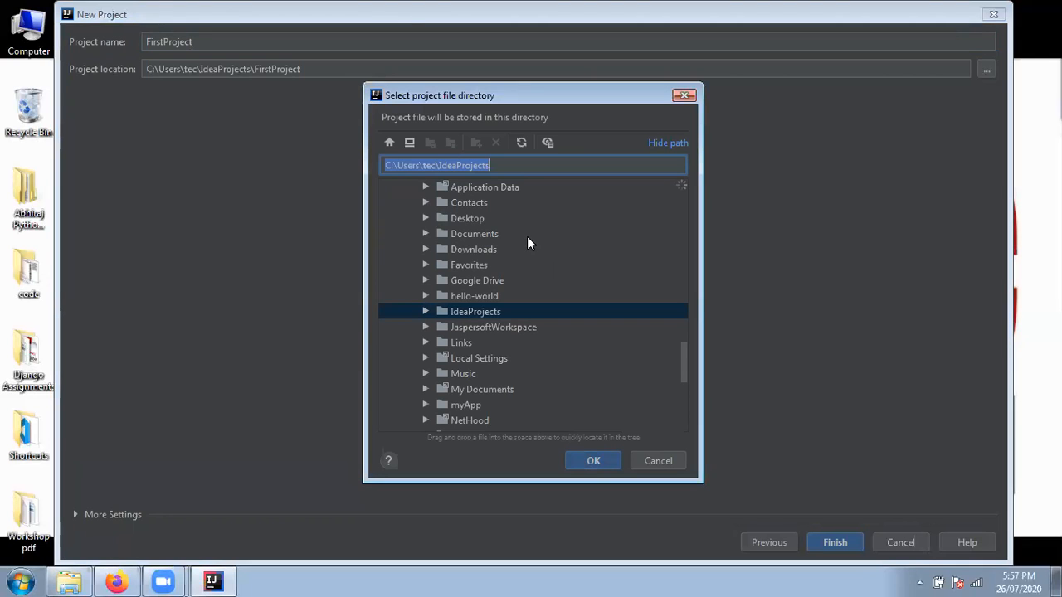
click(664, 463)
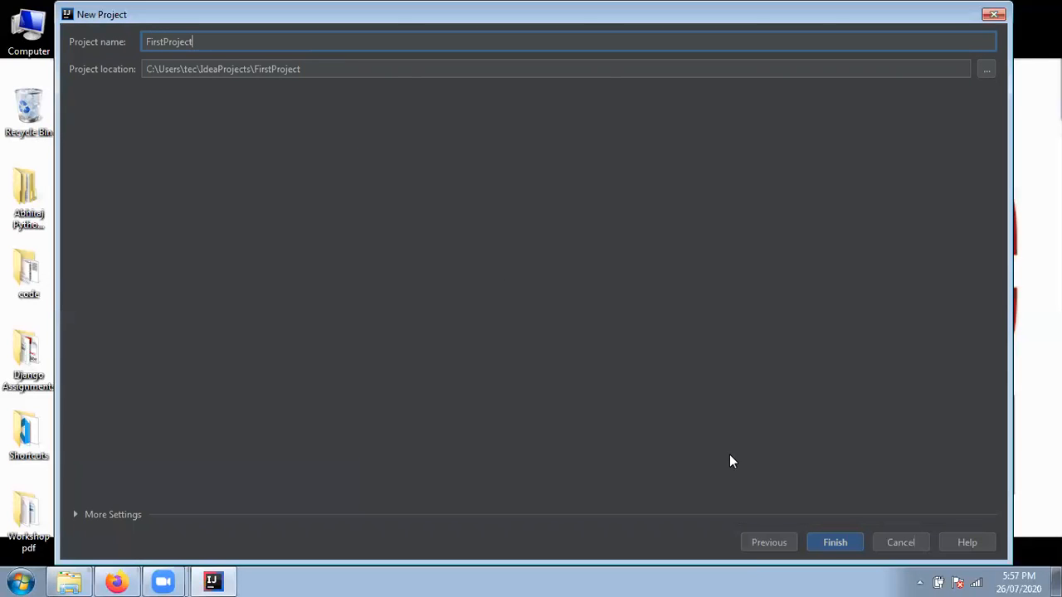
click(828, 542)
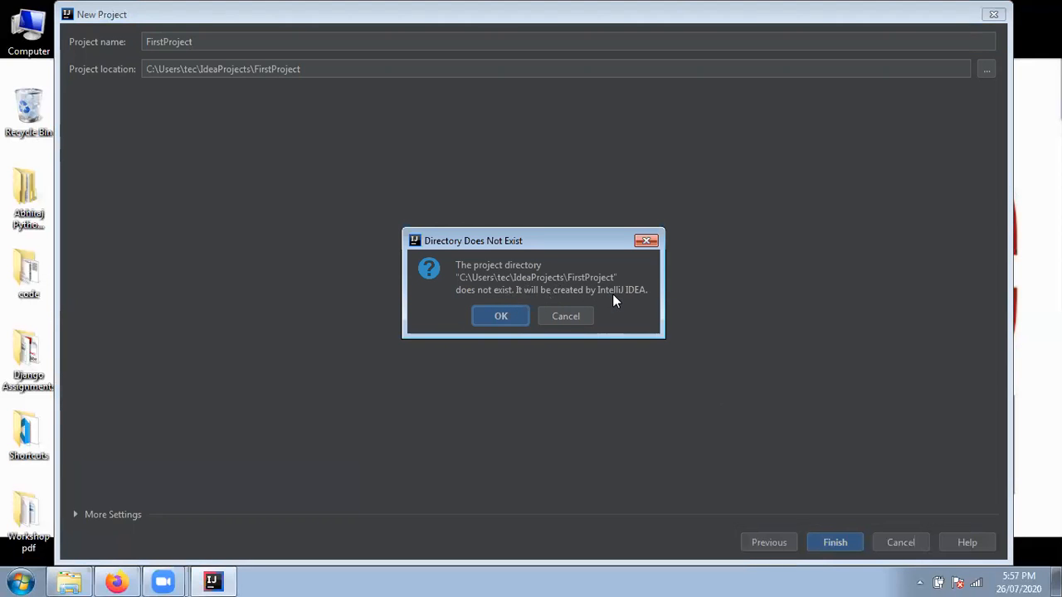
click(501, 316)
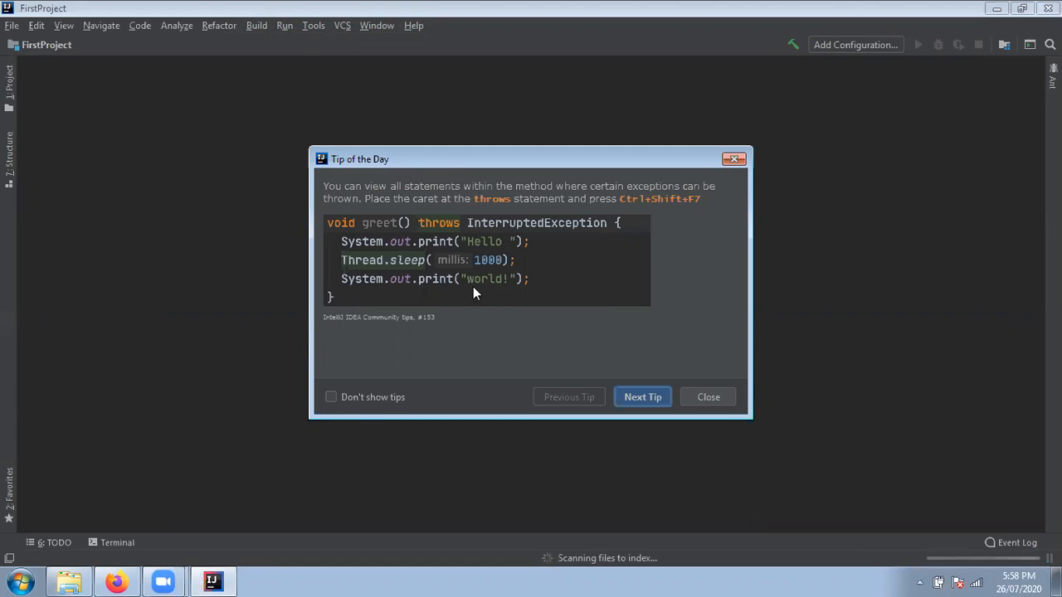
Dismiss the startup tip, expand FirstProject and create a package named mypackage in its src folder.
click(710, 396)
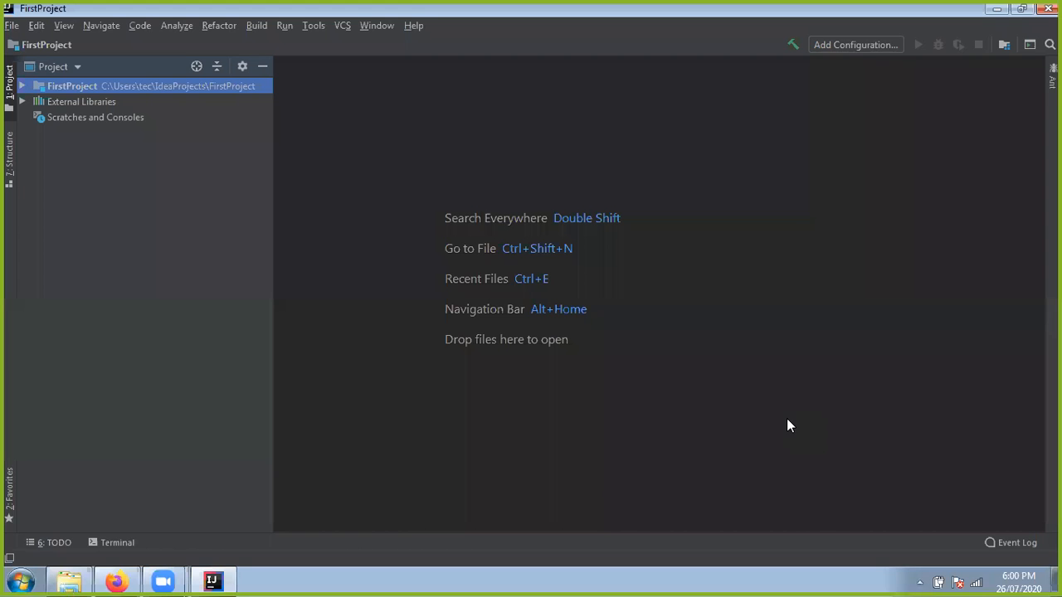
click(24, 87)
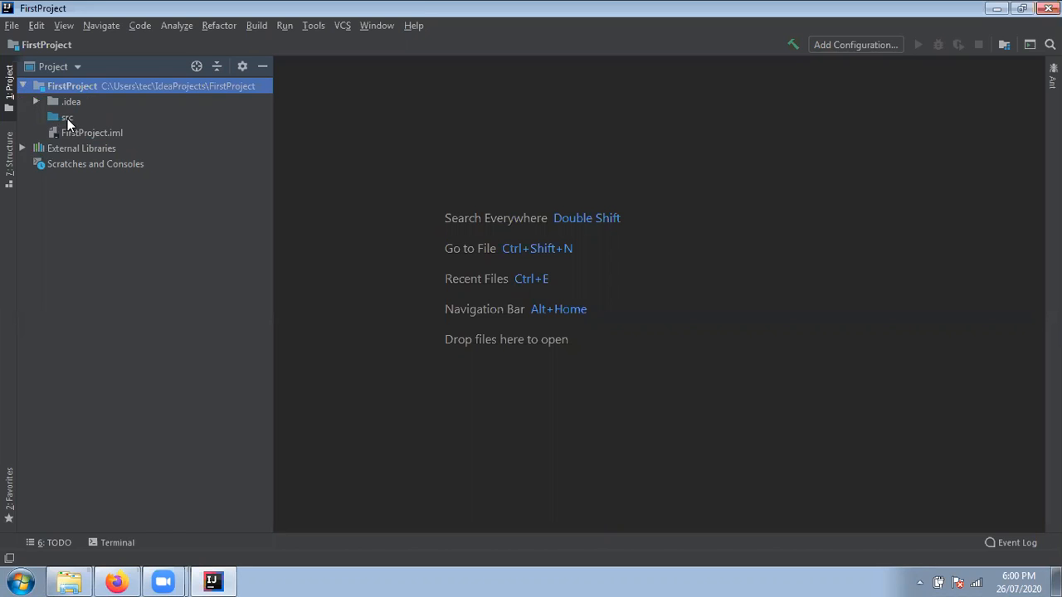
click(67, 118)
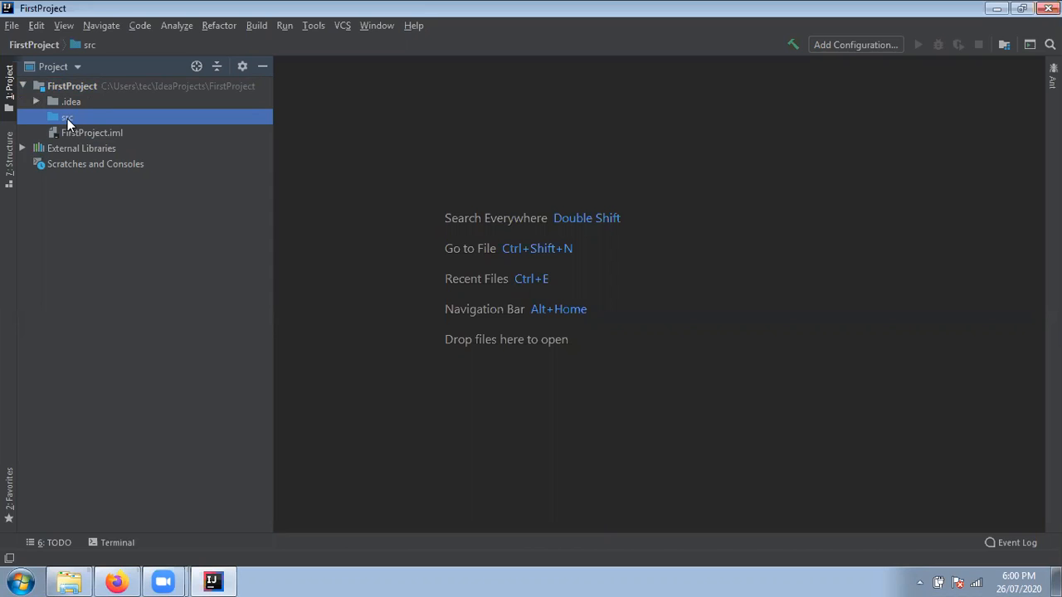
right_click(68, 119)
mouse_move(108, 129)
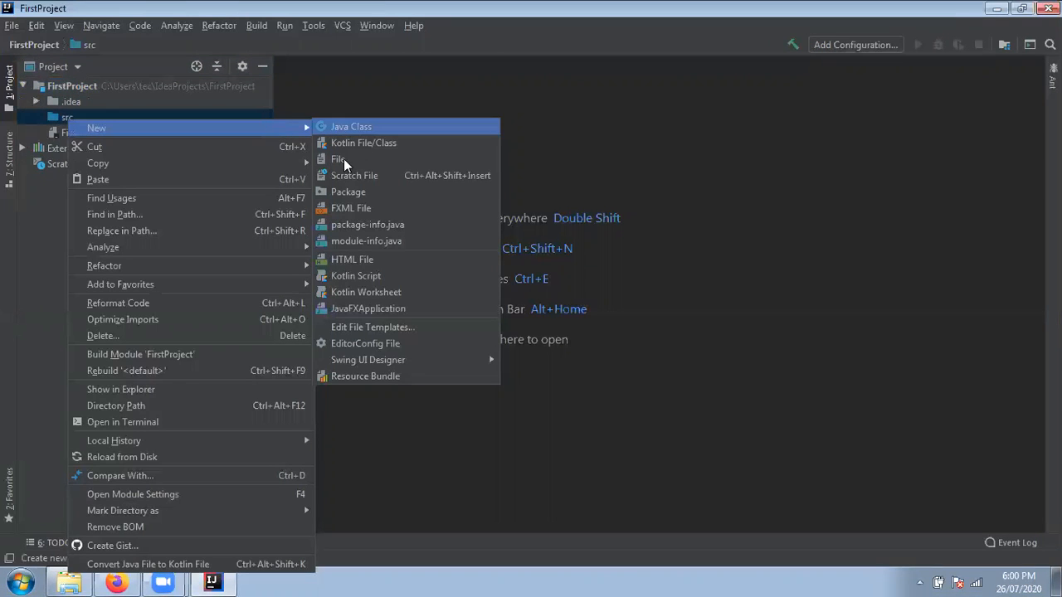
click(348, 194)
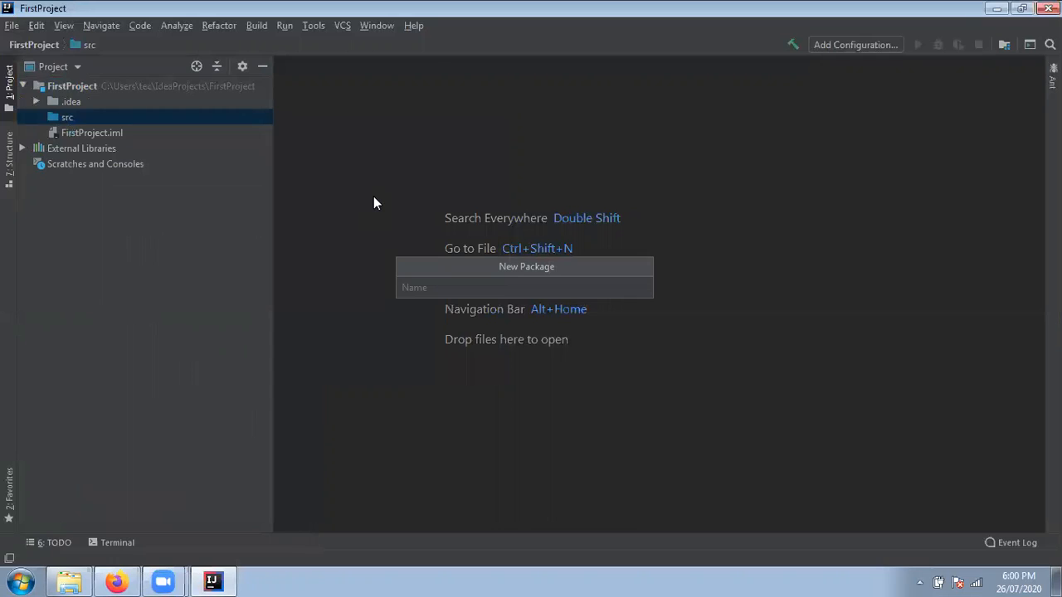
text(mypackage)
key(Return)
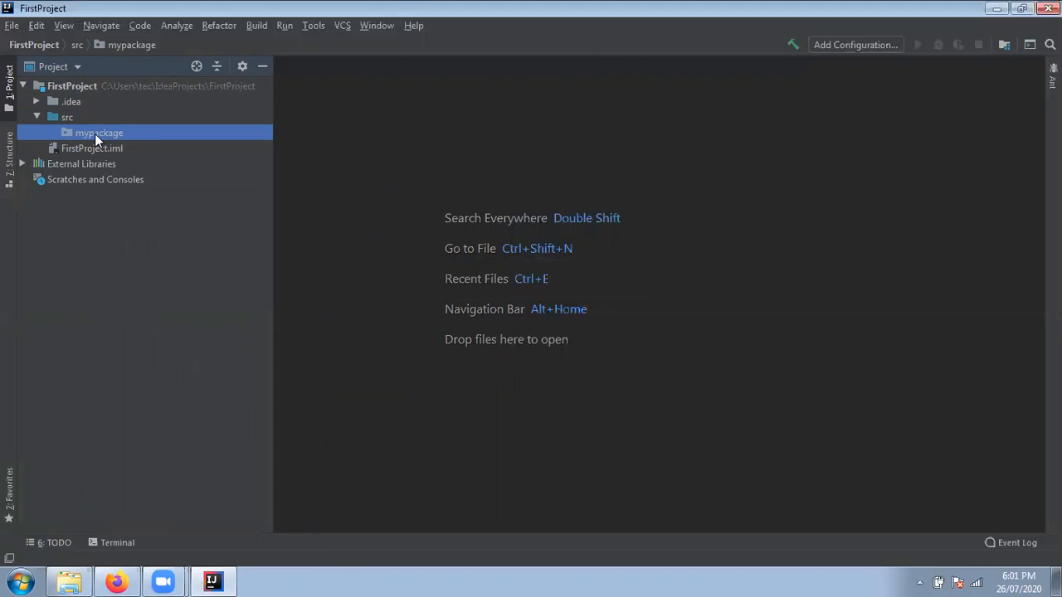
Create a Java class named FirstClass inside mypackage.
right_click(94, 133)
mouse_move(129, 144)
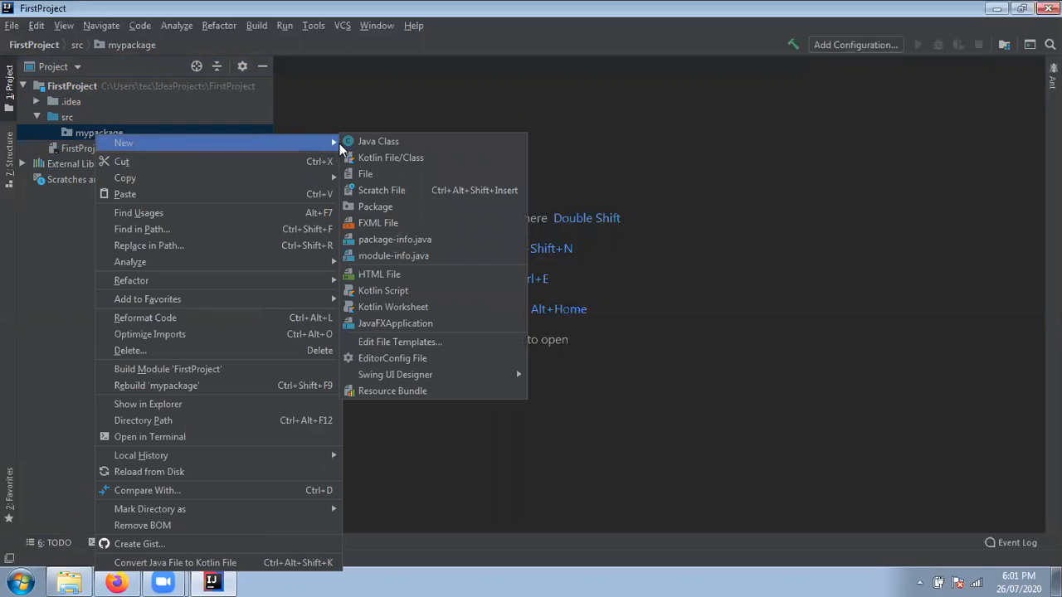
click(365, 146)
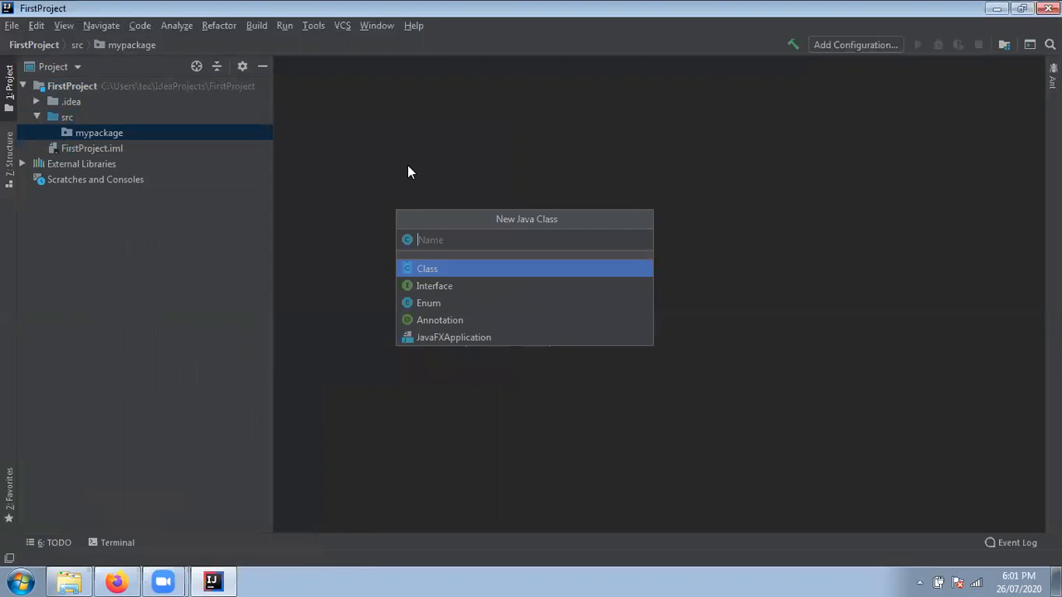
text(FirstClass)
key(Return)
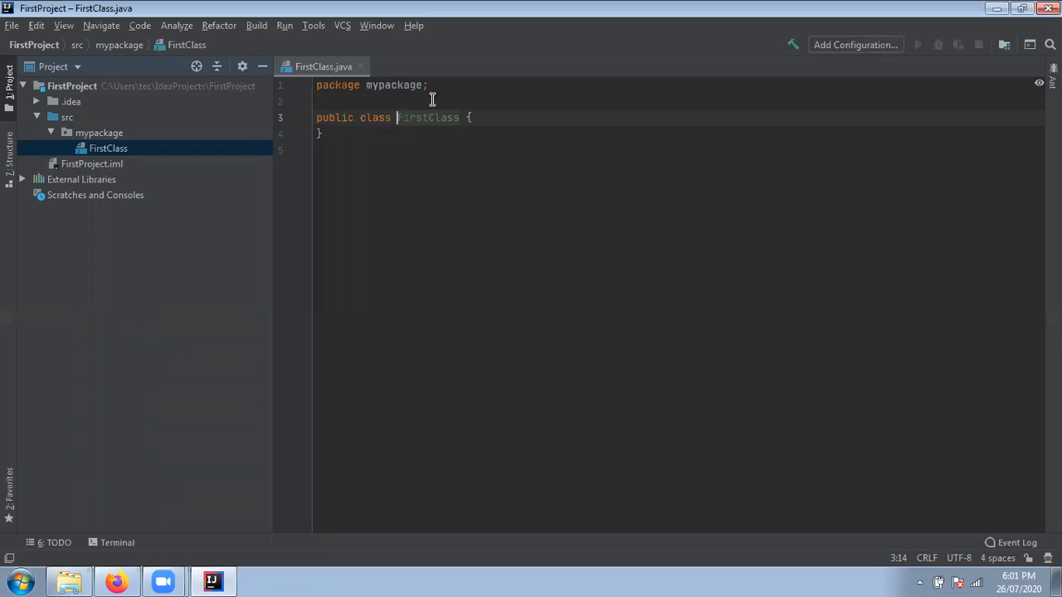
Hide the project tree and insert a main method inside the FirstClass body using the main code template.
click(262, 66)
click(277, 118)
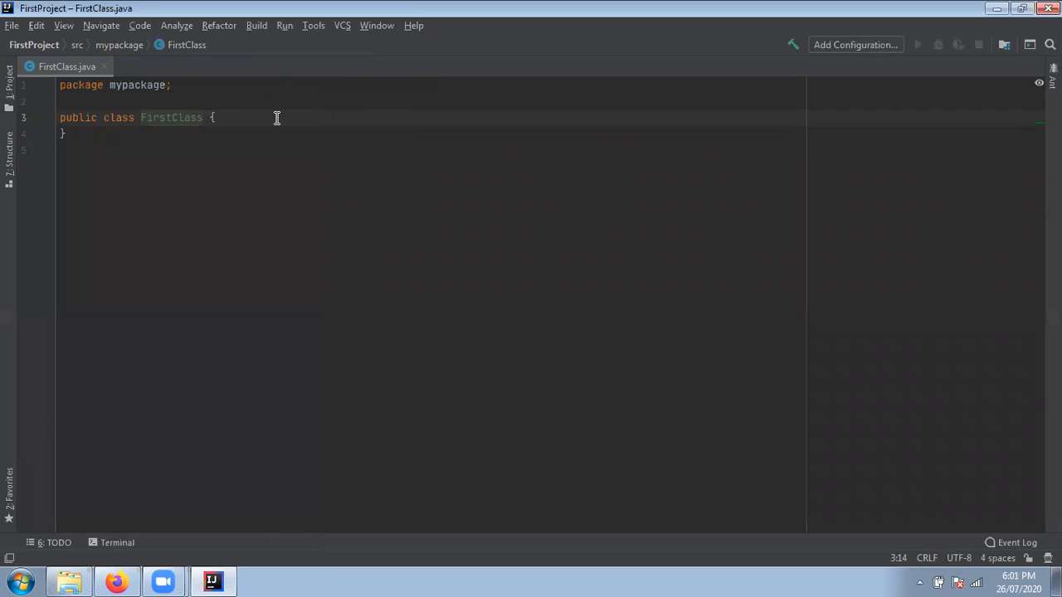
key(Return)
key(Return)
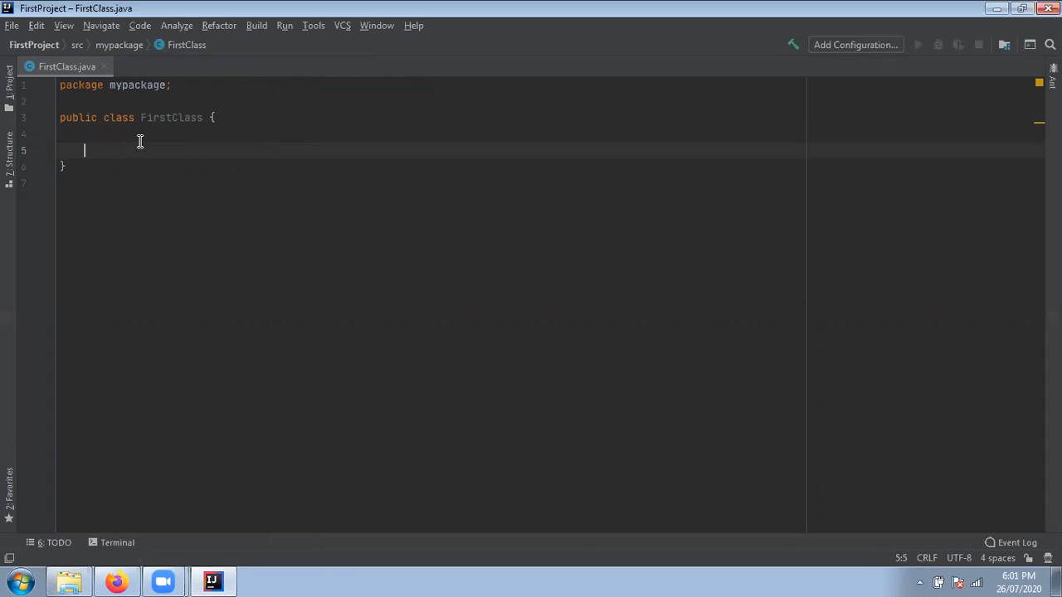
text(main)
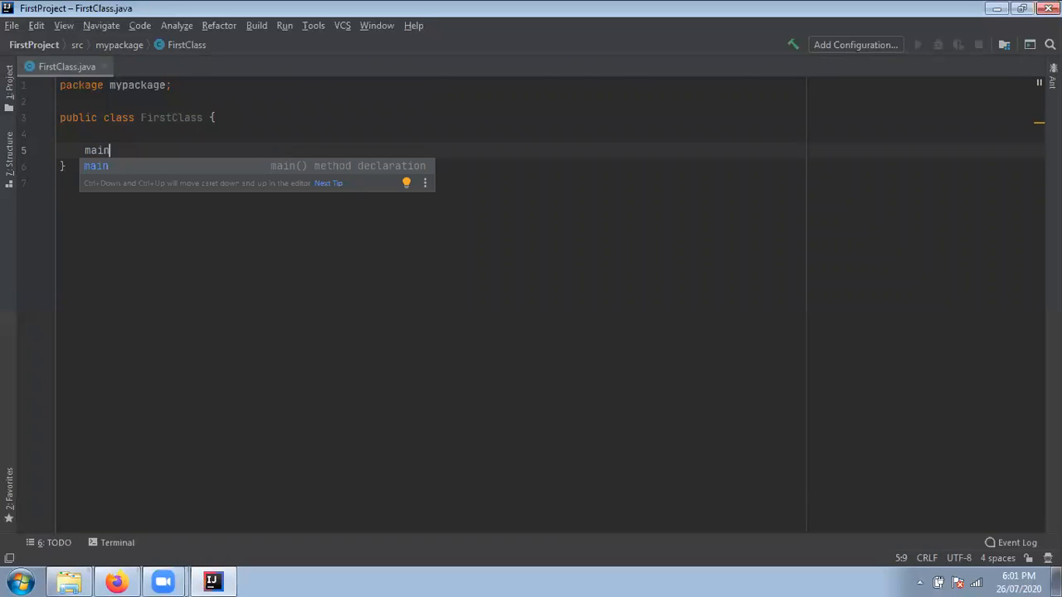
key(Return)
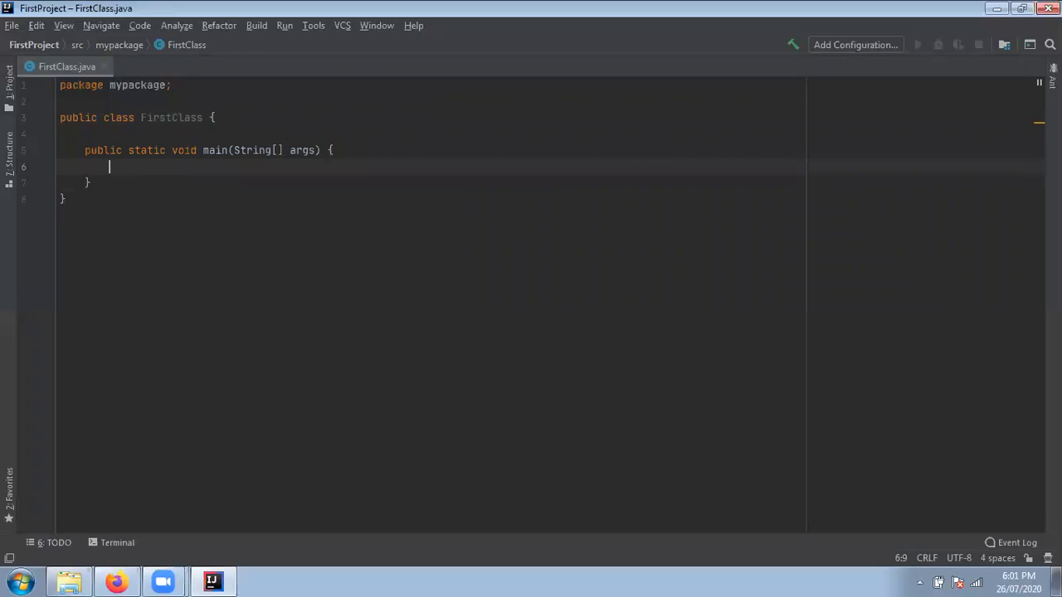
Delete the generated main method and insert it again from the main code template.
drag(84, 150, 105, 175)
key(BackSpace)
text(main)
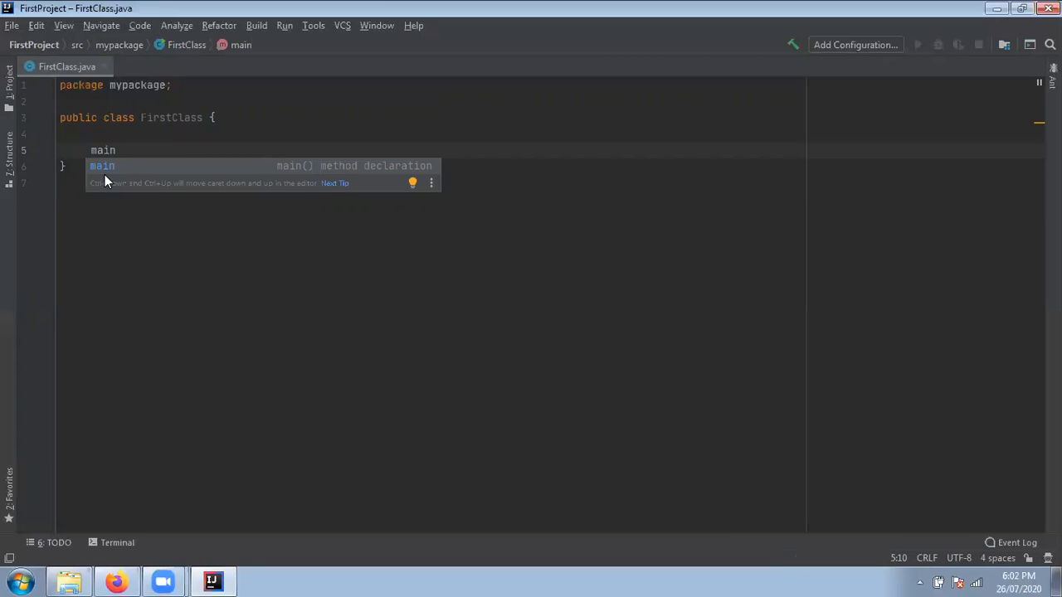
key(Return)
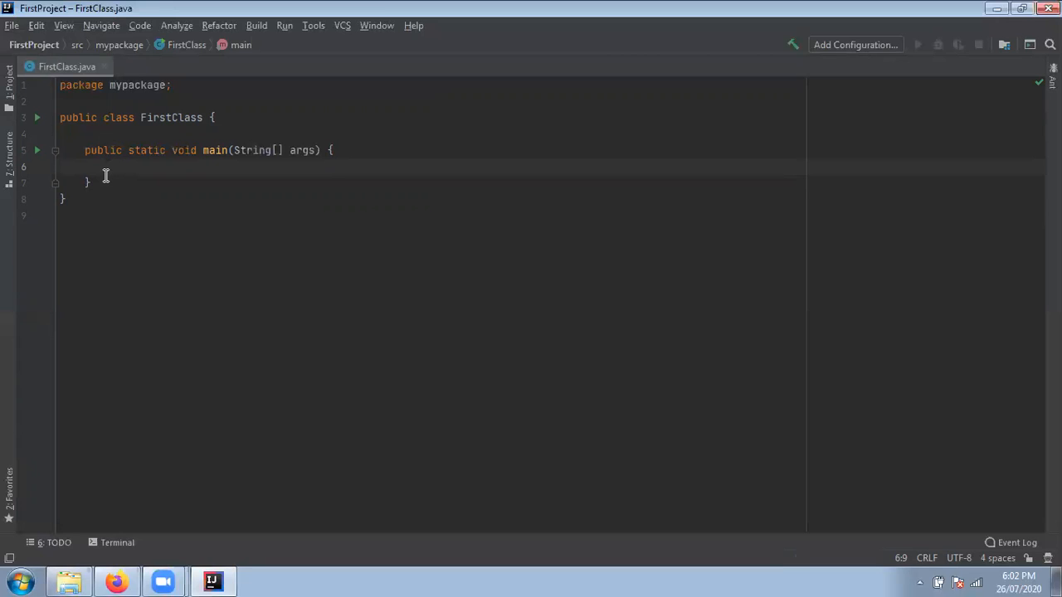
Add the statement System.out.println("Hello World"); to the main method using code completion, dismissing the antivirus notification.
text(Sys)
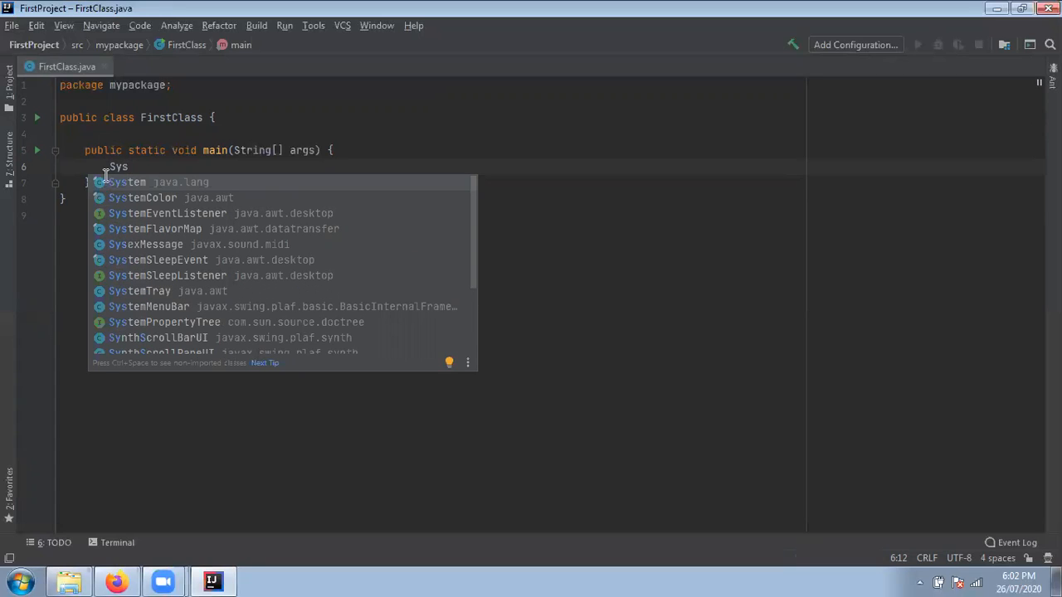
key(Return)
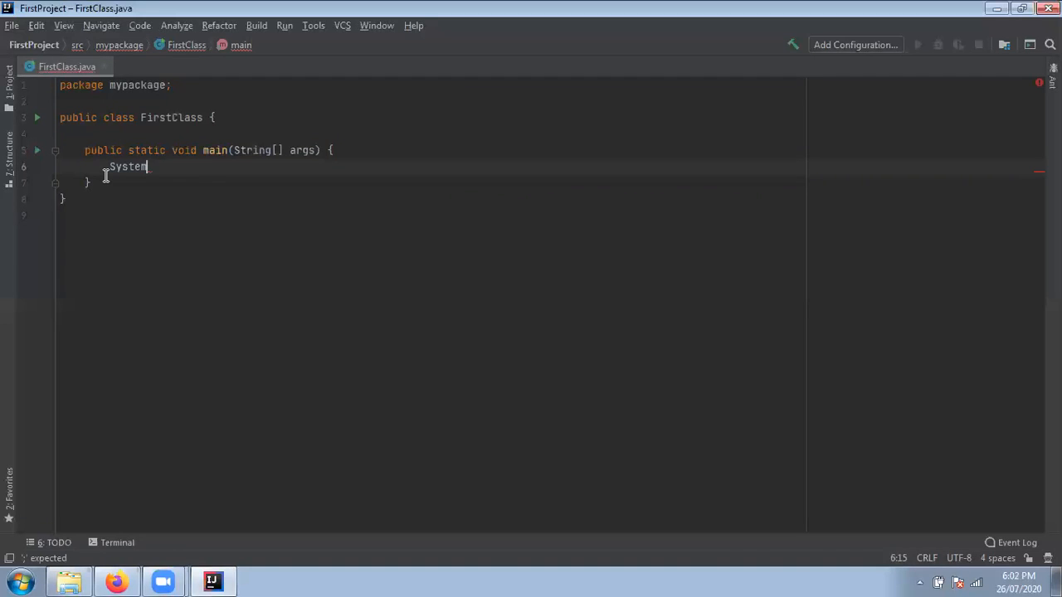
text(.)
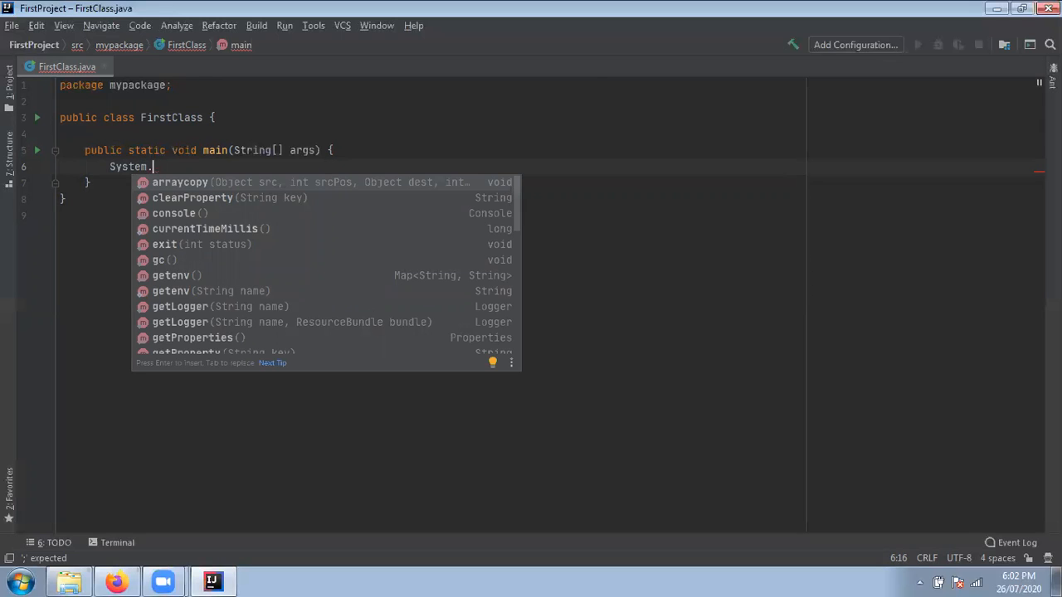
text(out)
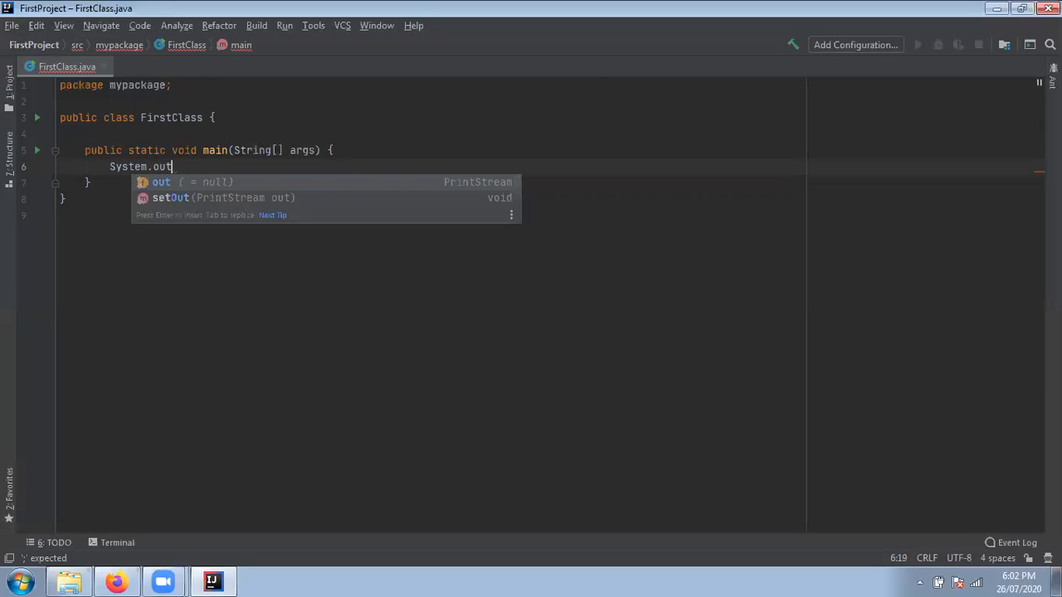
key(Escape)
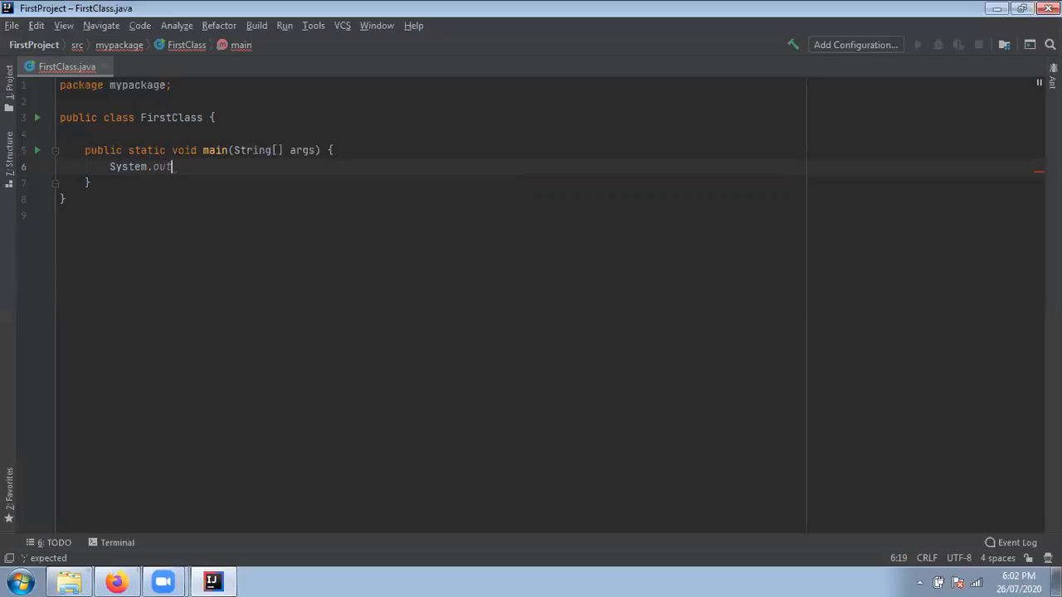
text(.)
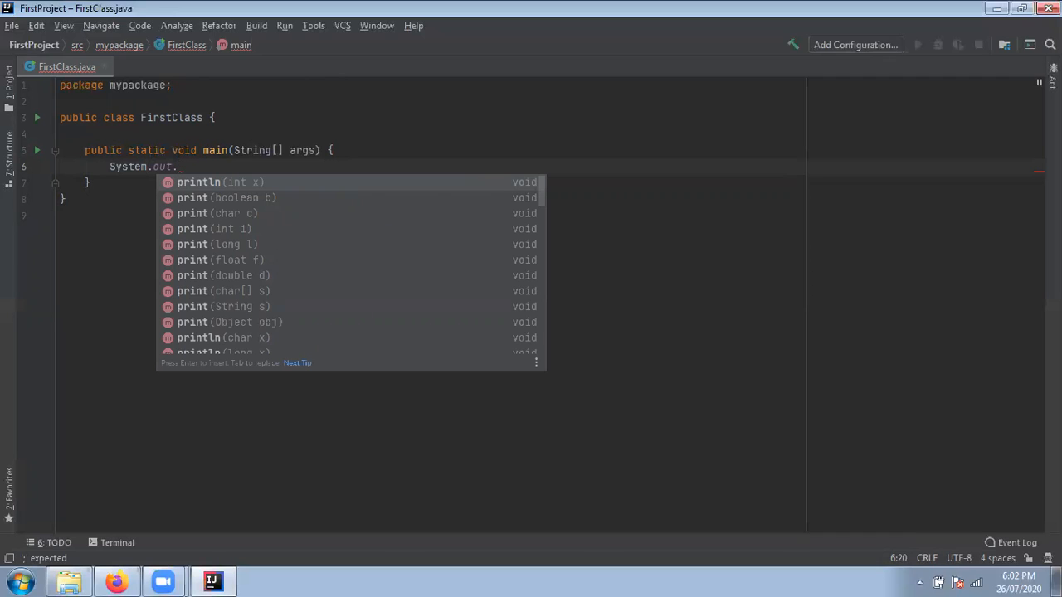
key(Return)
text("Hello");)
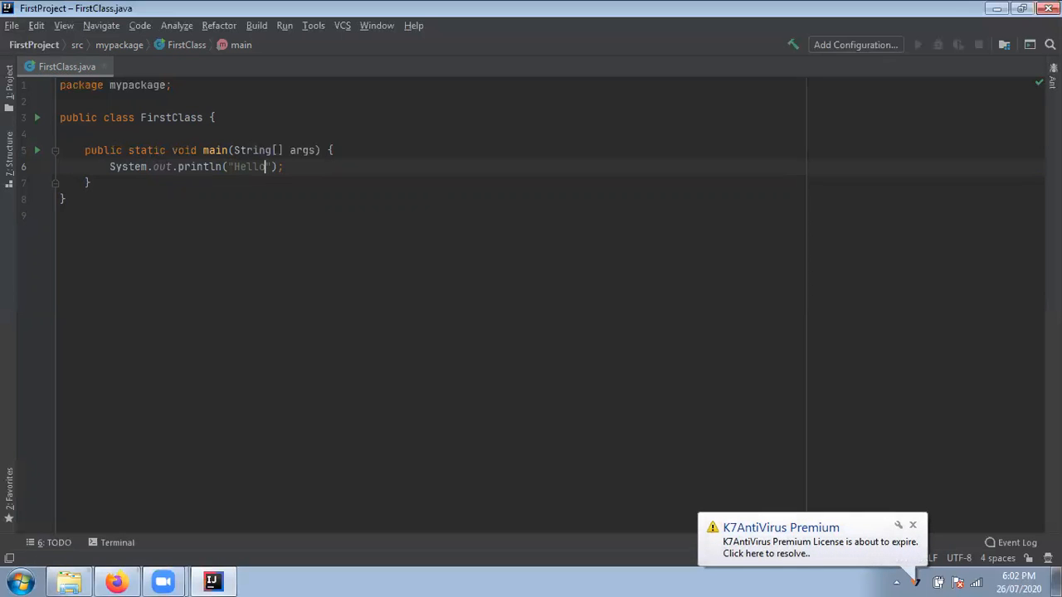
click(913, 525)
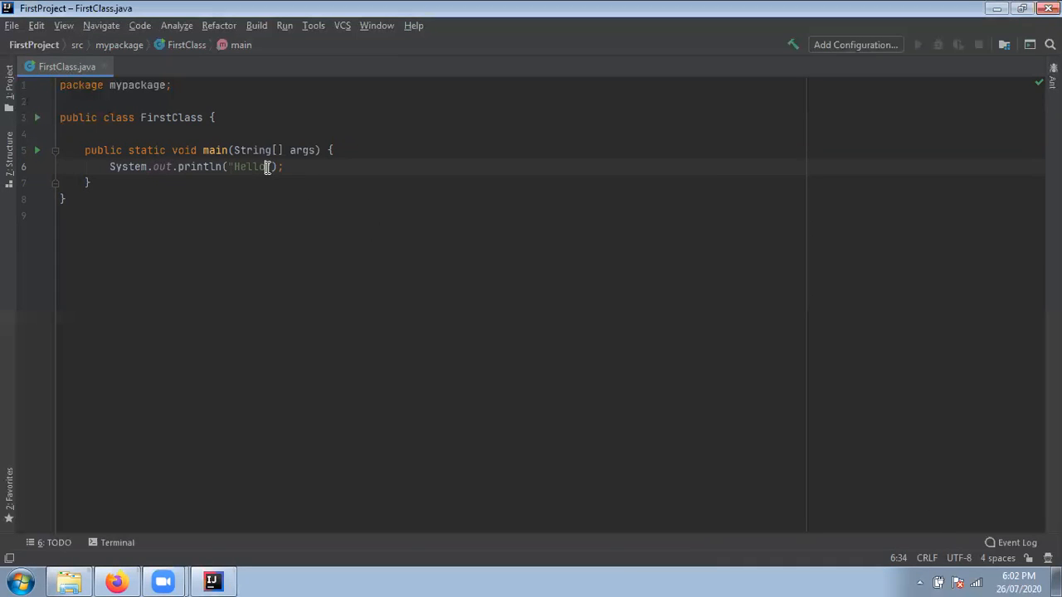
text(World)
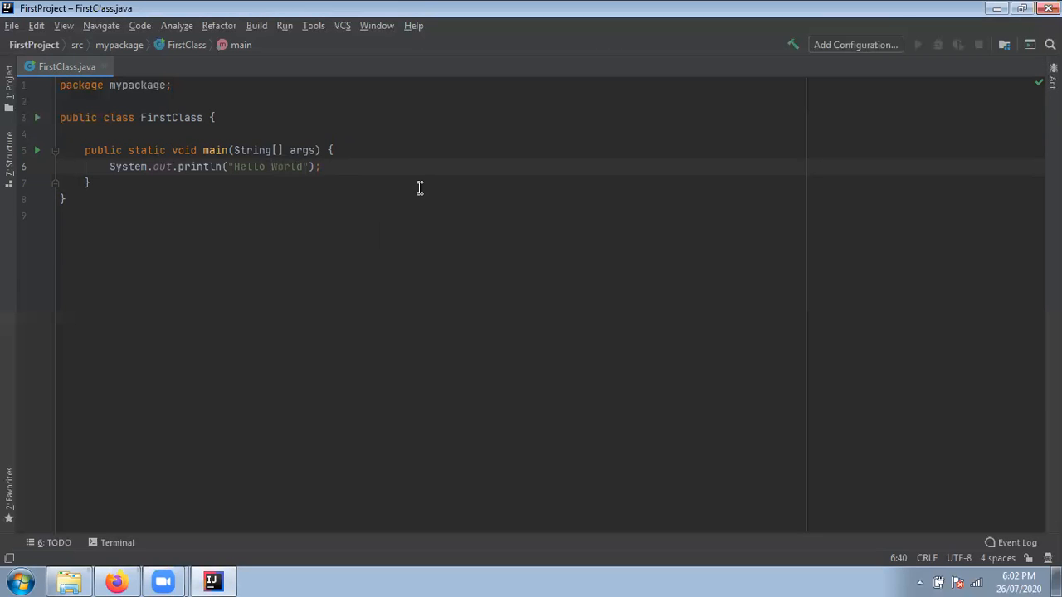
Run FirstClass, enlarge the run output area and highlight the program's printed line.
right_click(476, 141)
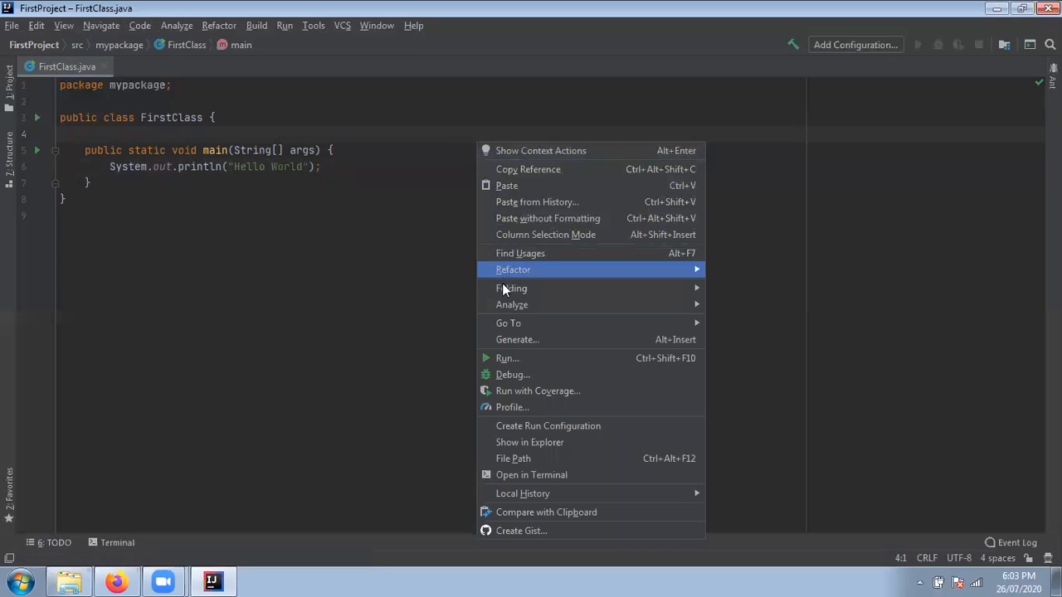
click(517, 363)
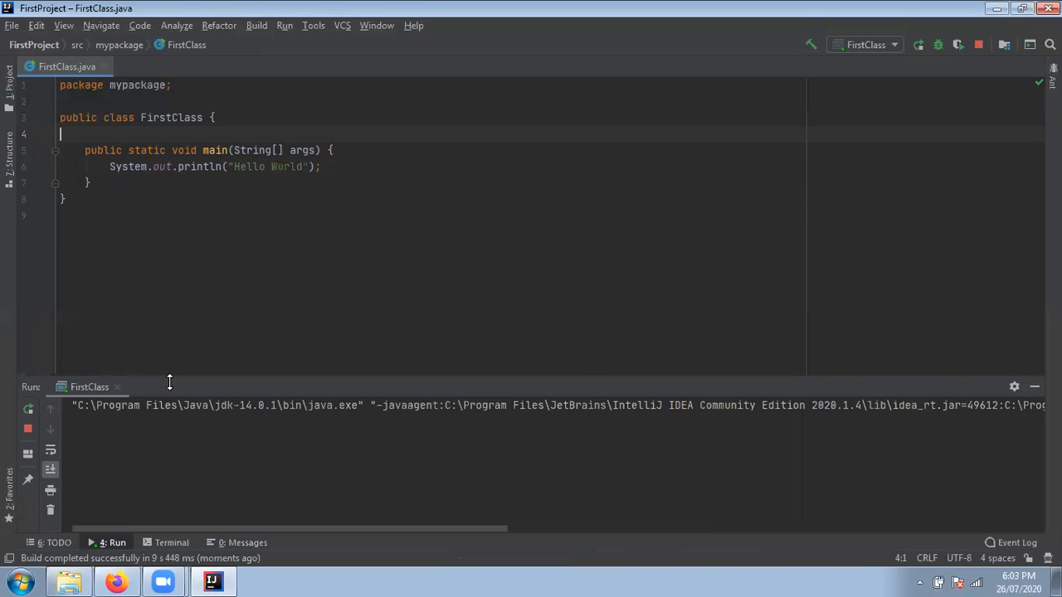
drag(171, 379, 180, 325)
drag(154, 371, 70, 373)
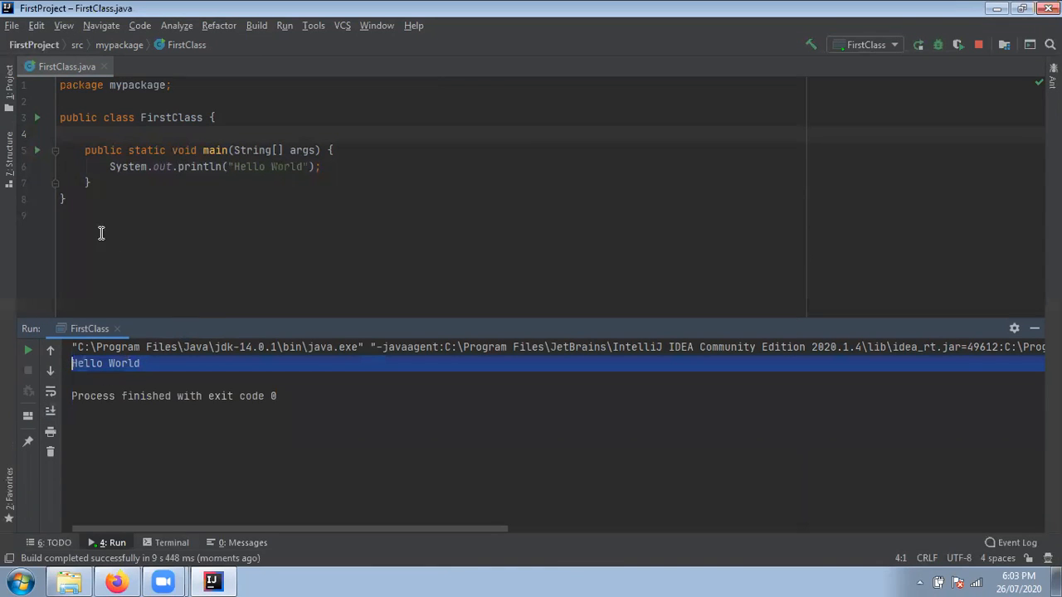
Show the project tree, hide the run output and examine the compiled files under out/production/FirstProject/mypackage, then collapse the out folder.
click(10, 97)
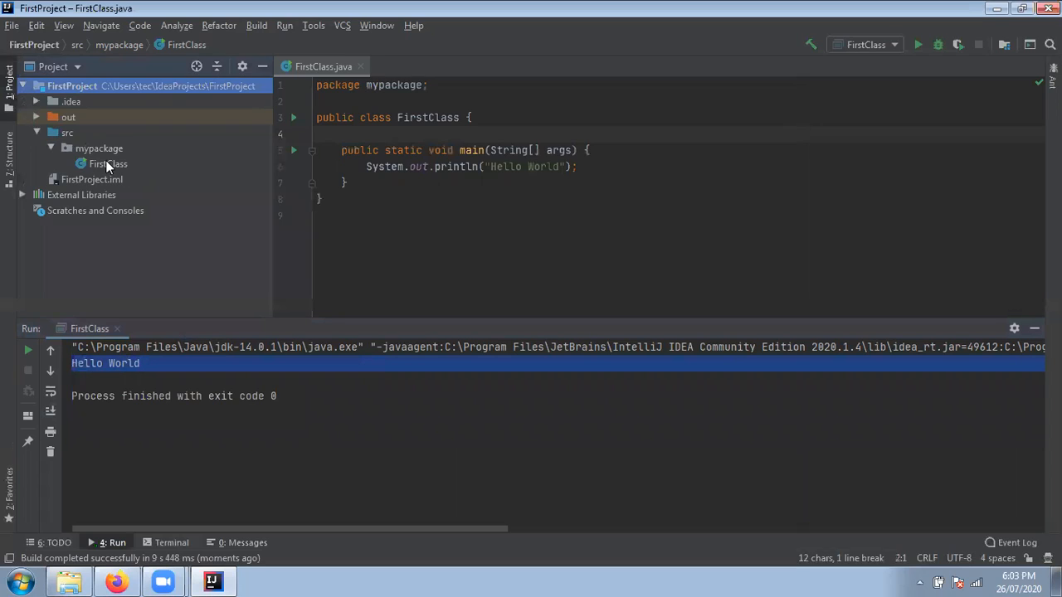
click(1034, 329)
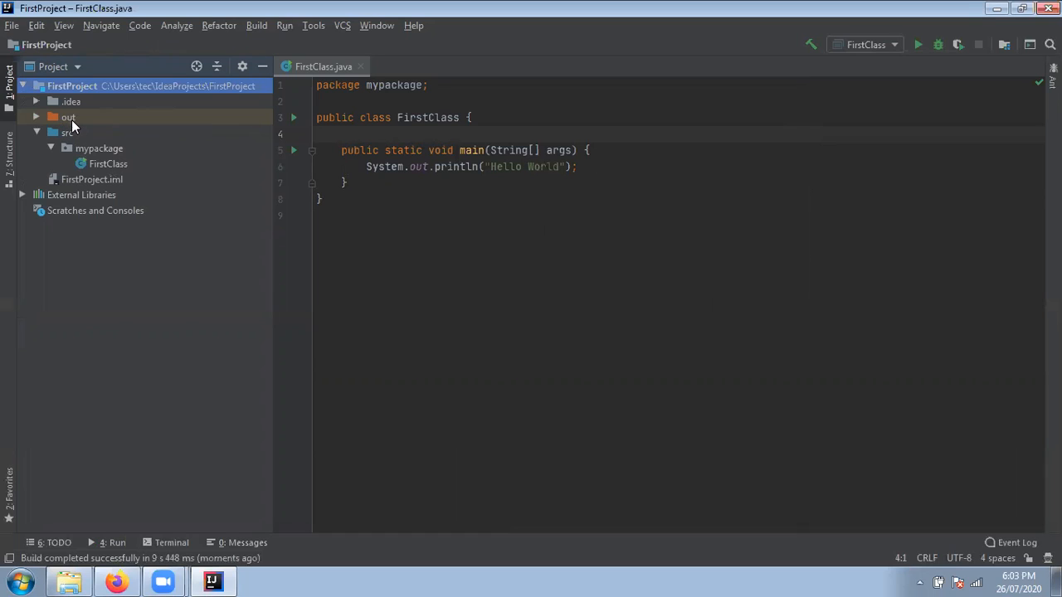
click(36, 118)
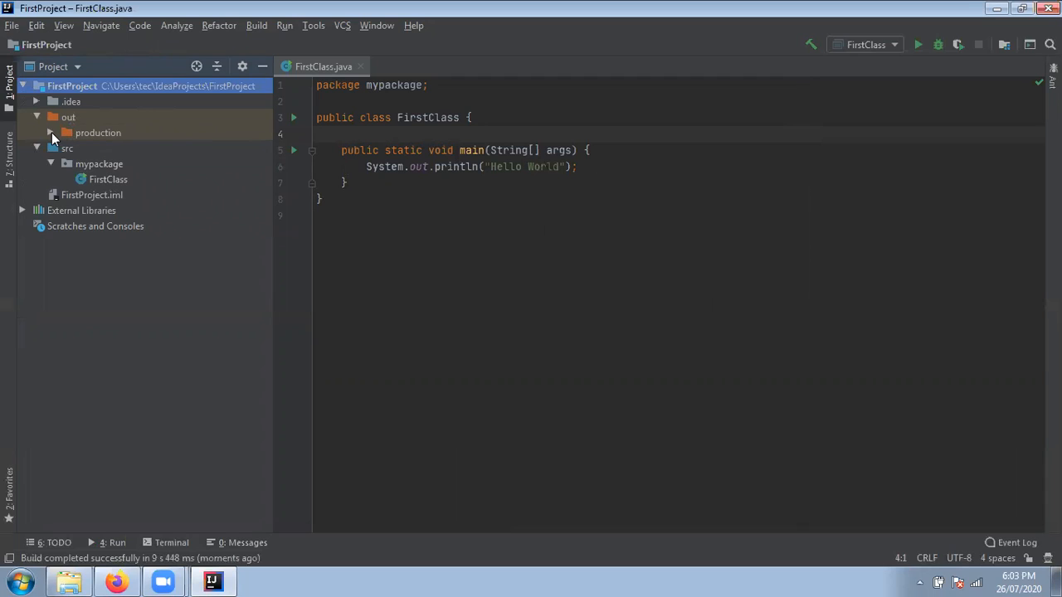
click(51, 133)
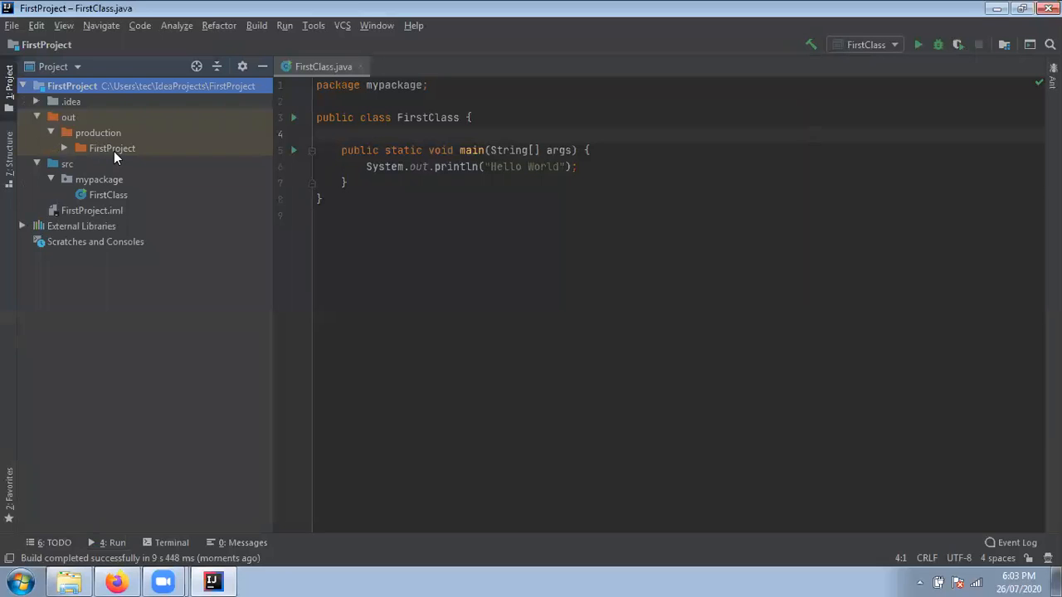
click(64, 148)
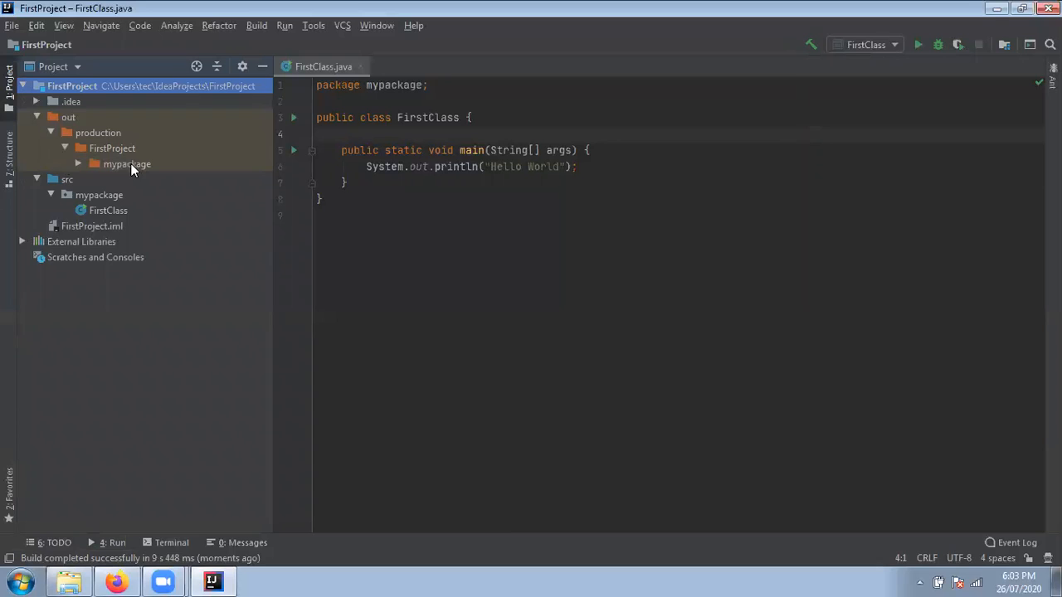
click(78, 164)
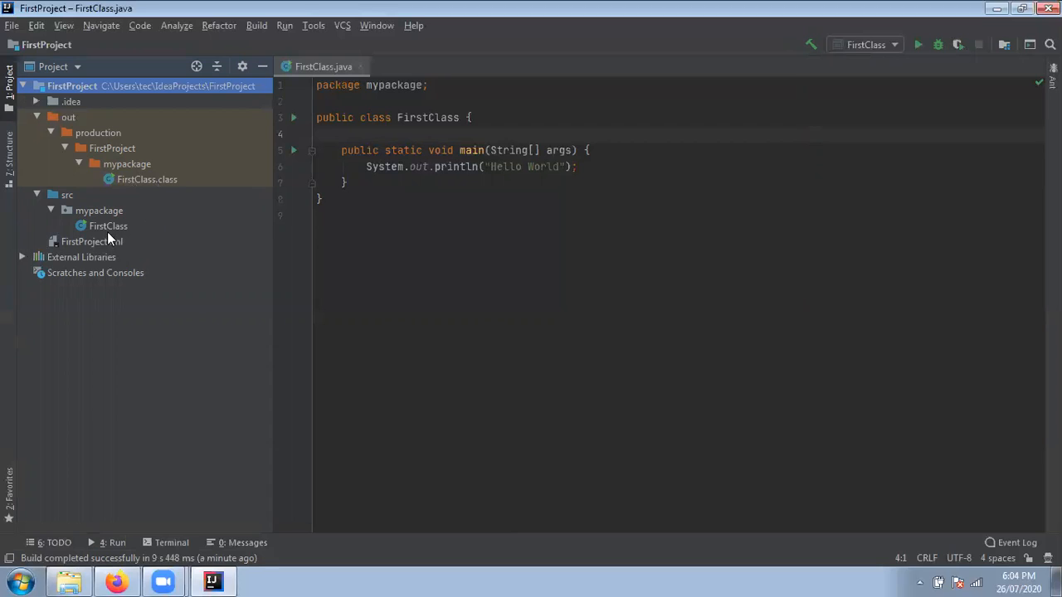
click(43, 115)
click(40, 117)
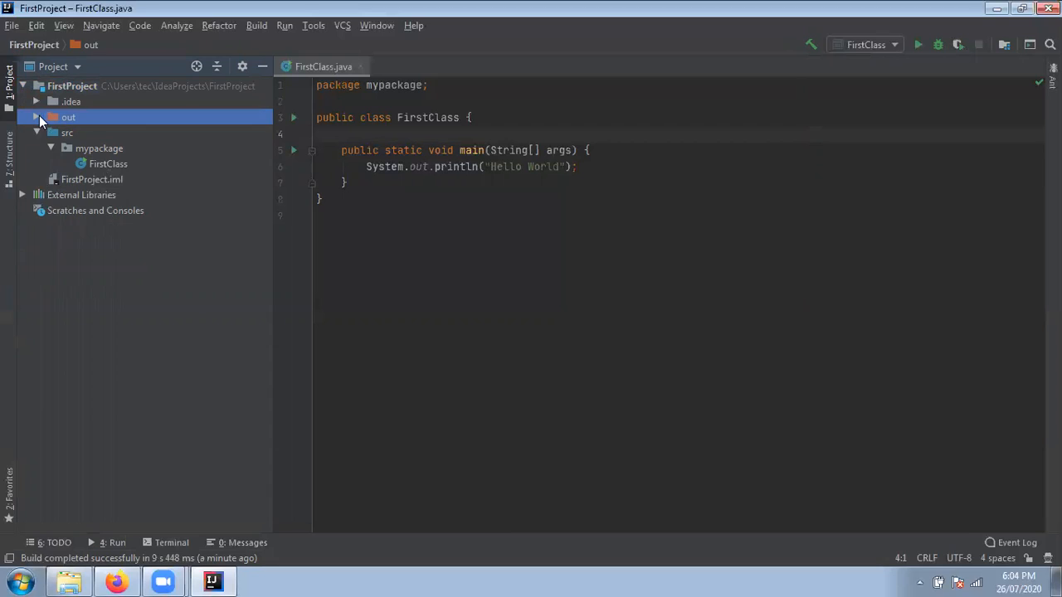
click(379, 208)
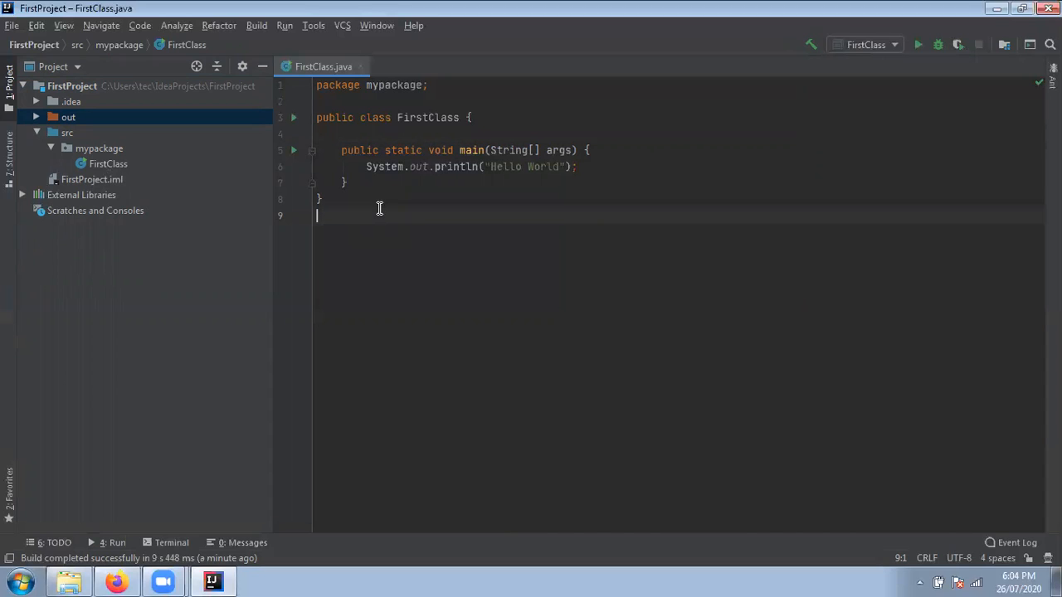
Delete the Hello World print statement from the main method and hide the project tree.
drag(578, 167, 357, 169)
key(BackSpace)
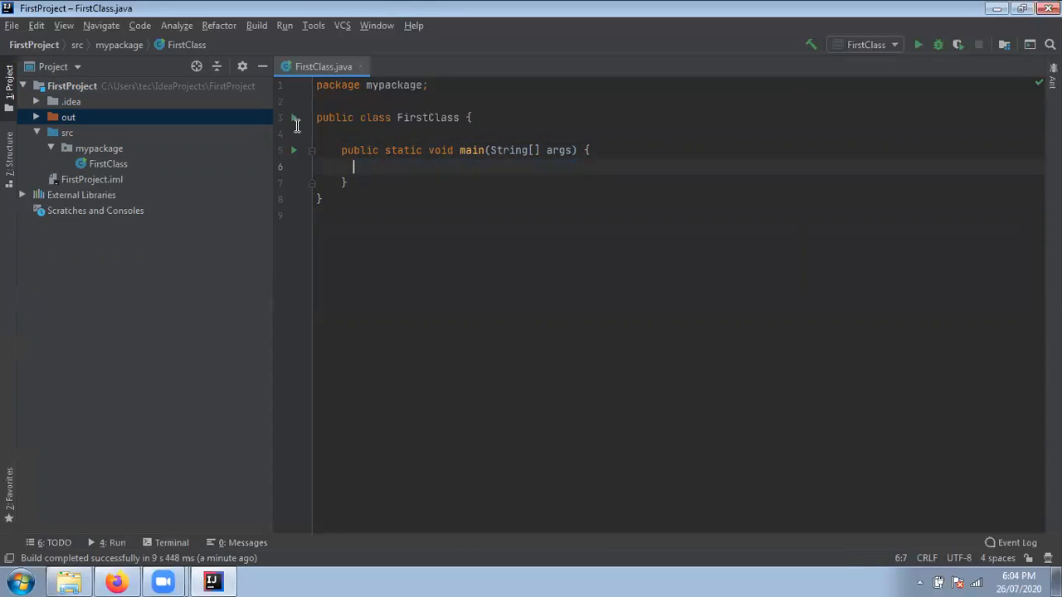
click(264, 68)
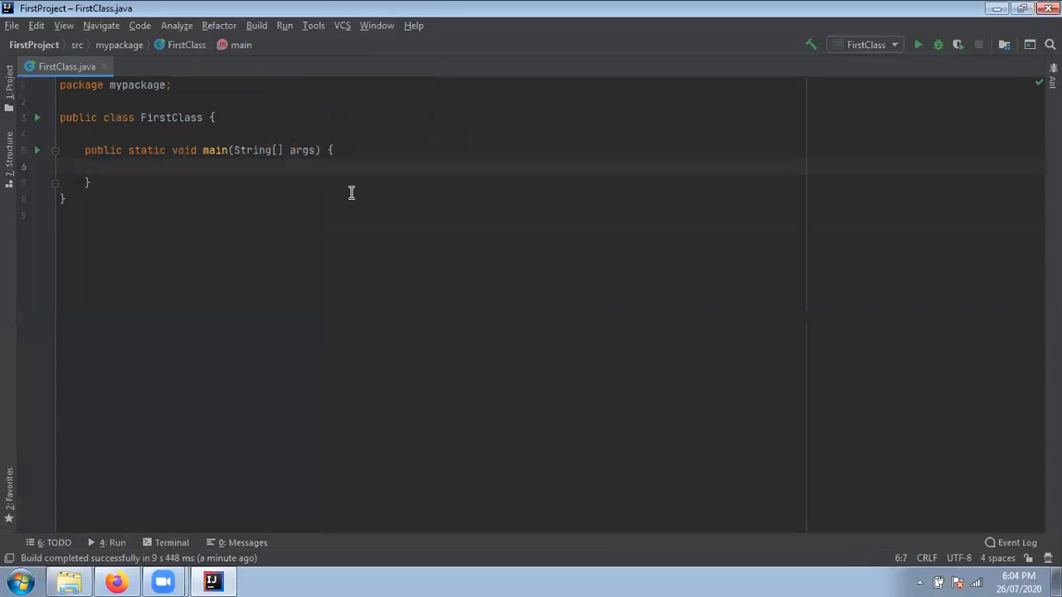
In the main method, declare int a,b,c; and add the assignments a=10;, b=20; and c=a+b; on separate lines.
key(Return)
text(int a,b,c;)
key(Return)
text(a=1)
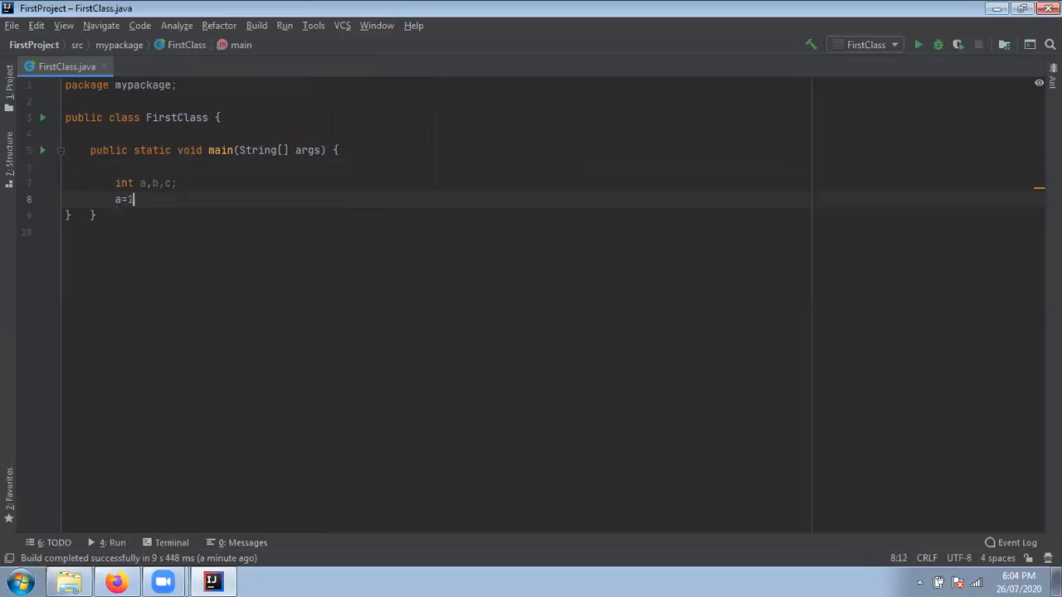
text(0;)
key(Return)
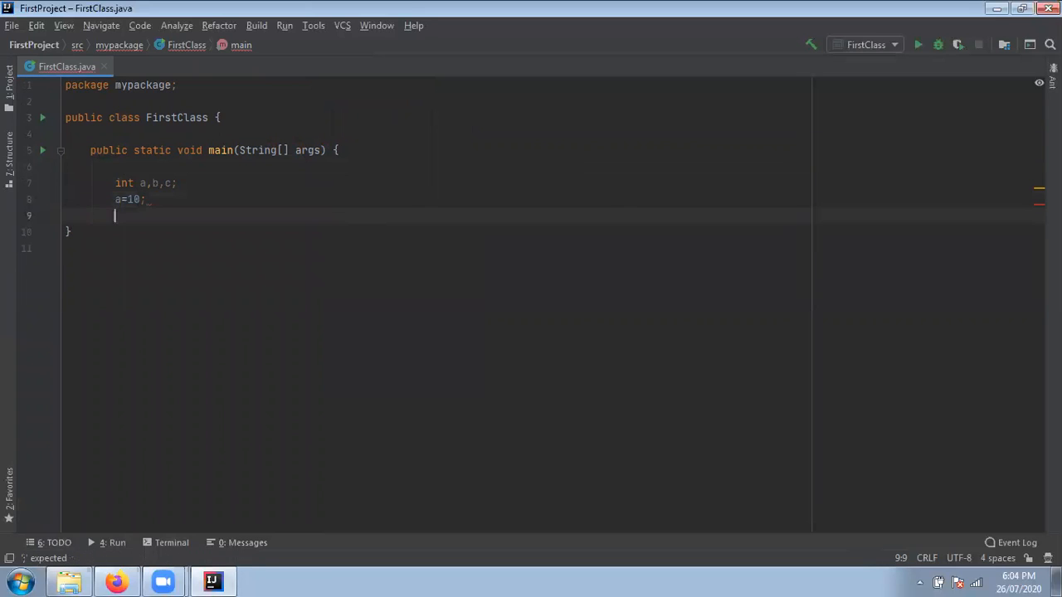
text(b=20;)
key(Return)
text(c=a+b;)
key(Return)
Add the statement System.out.println(c); below the sum using code completion.
text(Sy)
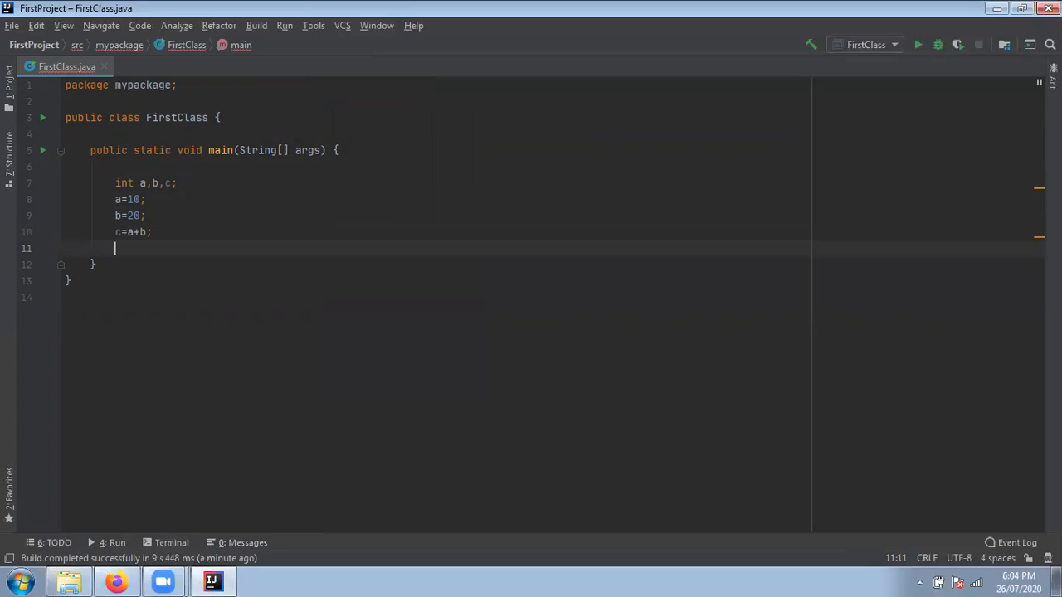
text(stem.out.pr)
key(Return)
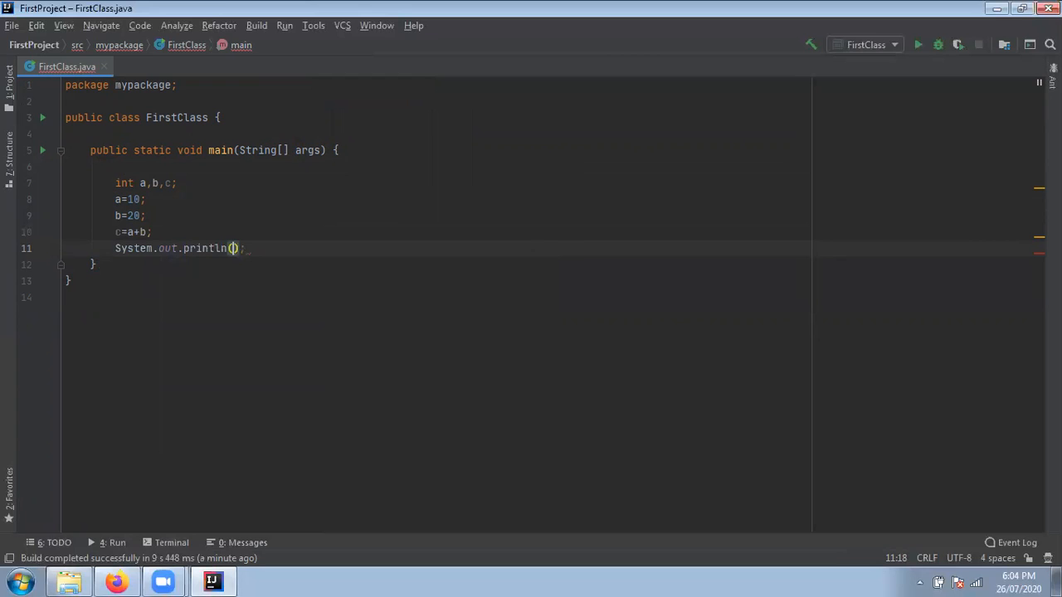
text(c)
click(326, 194)
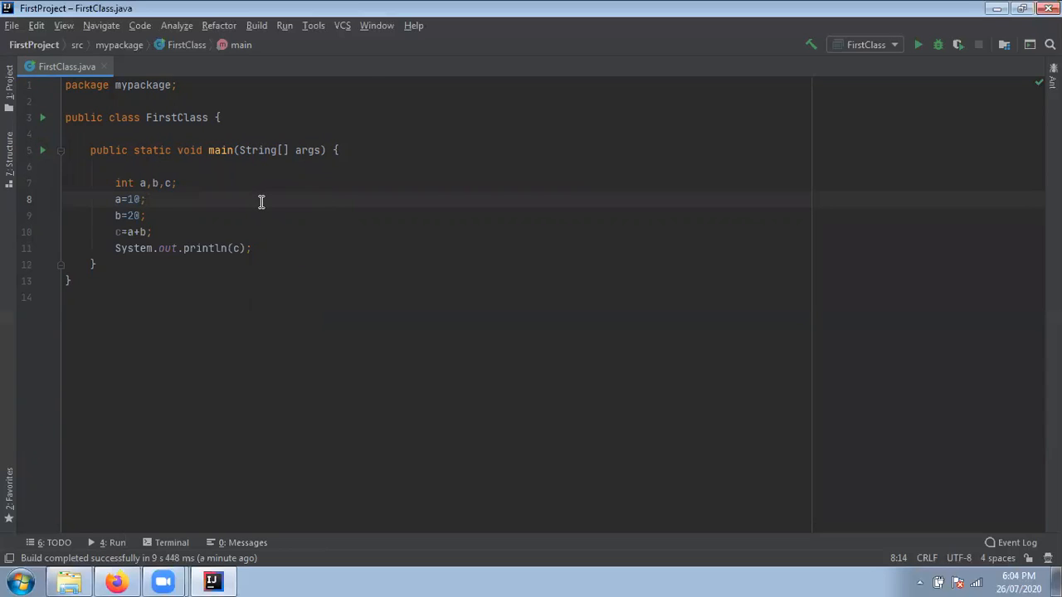
Set breakpoints on lines 8 to 11, from a=10; to the print statement, and start debugging FirstClass.
click(48, 195)
click(41, 213)
click(43, 231)
click(44, 248)
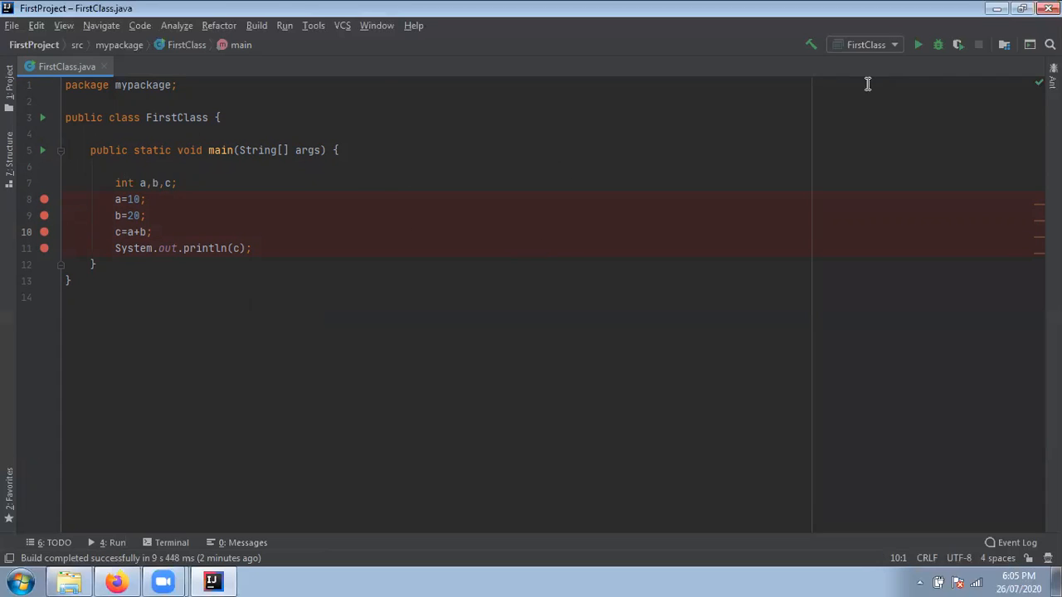
click(937, 45)
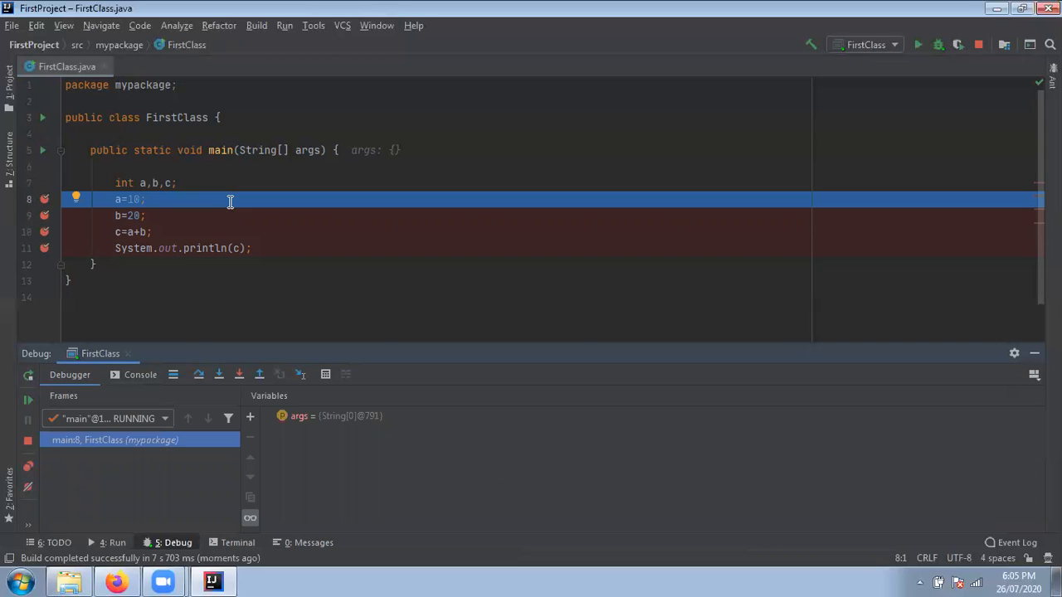
Resume the debugged program from breakpoint to breakpoint until it ends, and highlight the printed result in the debug console.
click(28, 400)
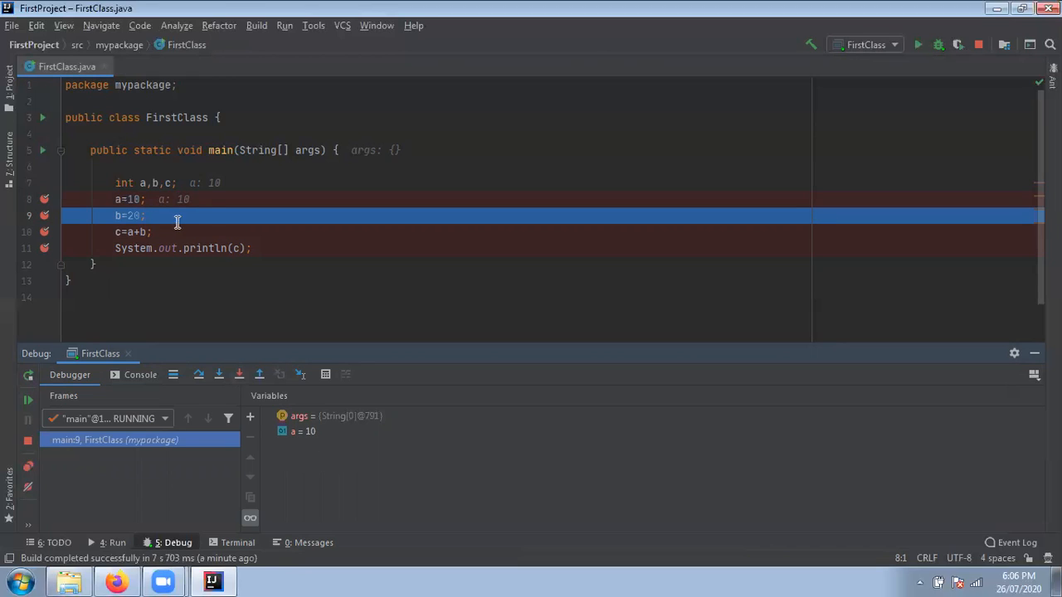
click(27, 400)
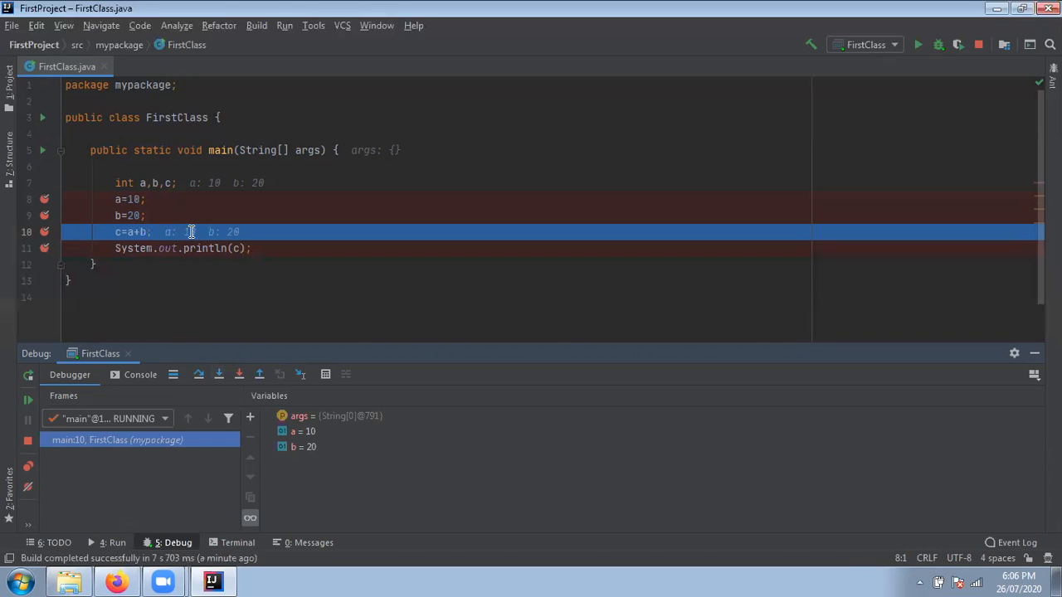
click(28, 401)
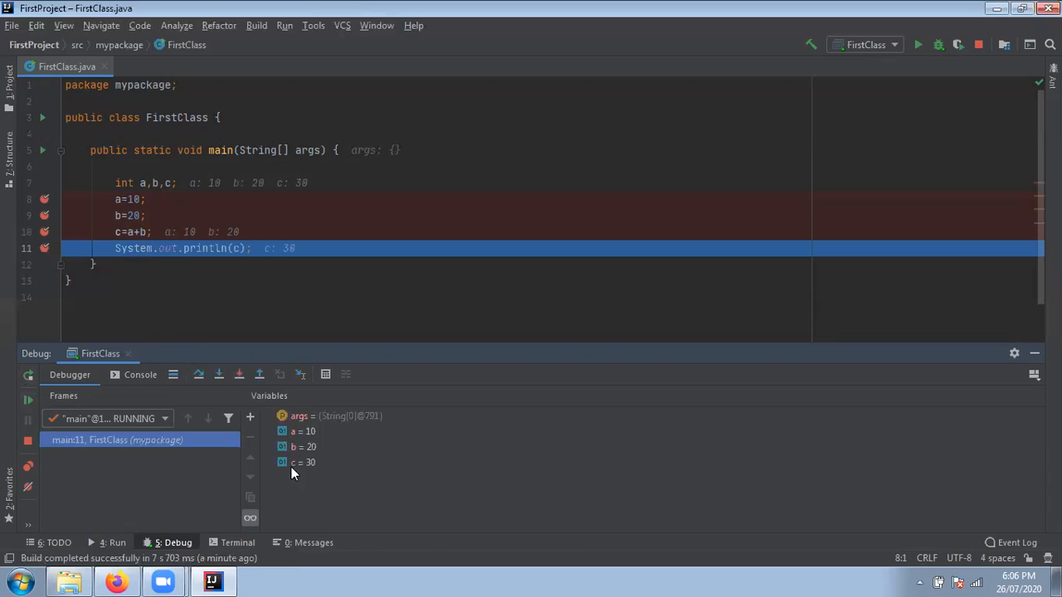
click(26, 406)
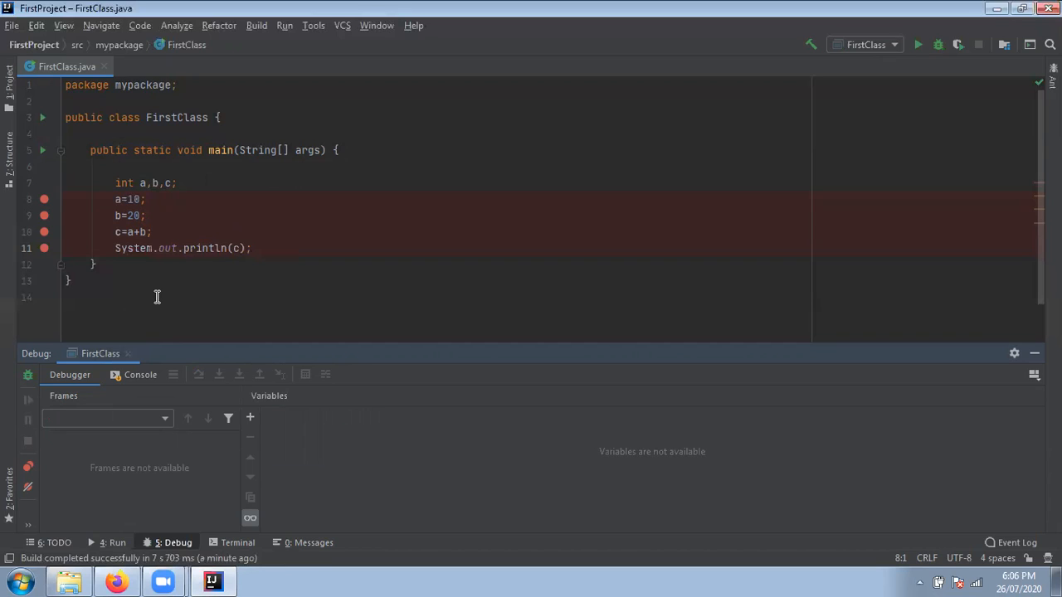
click(132, 375)
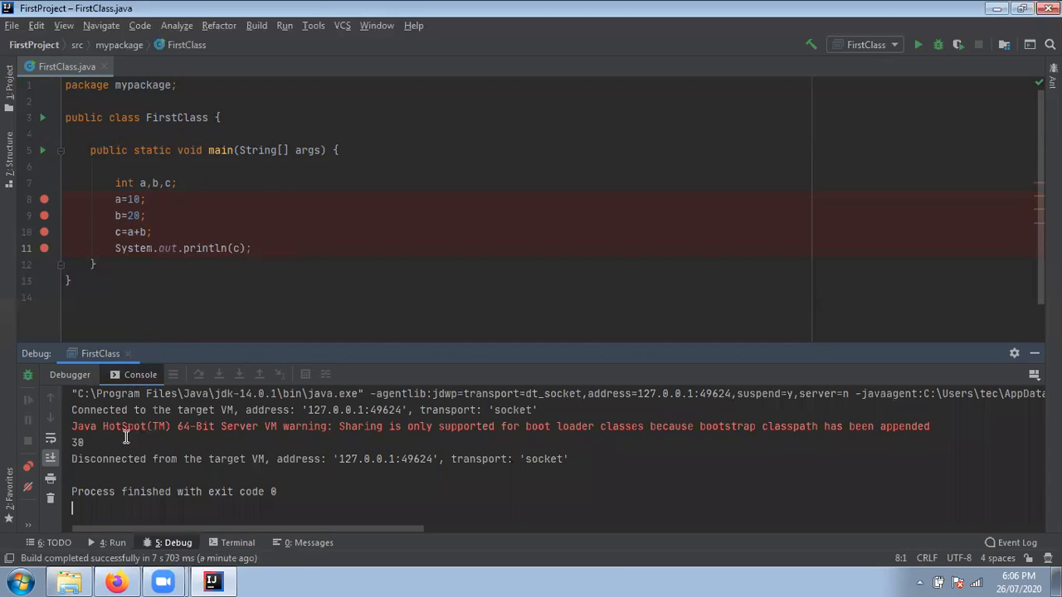
drag(84, 454, 72, 444)
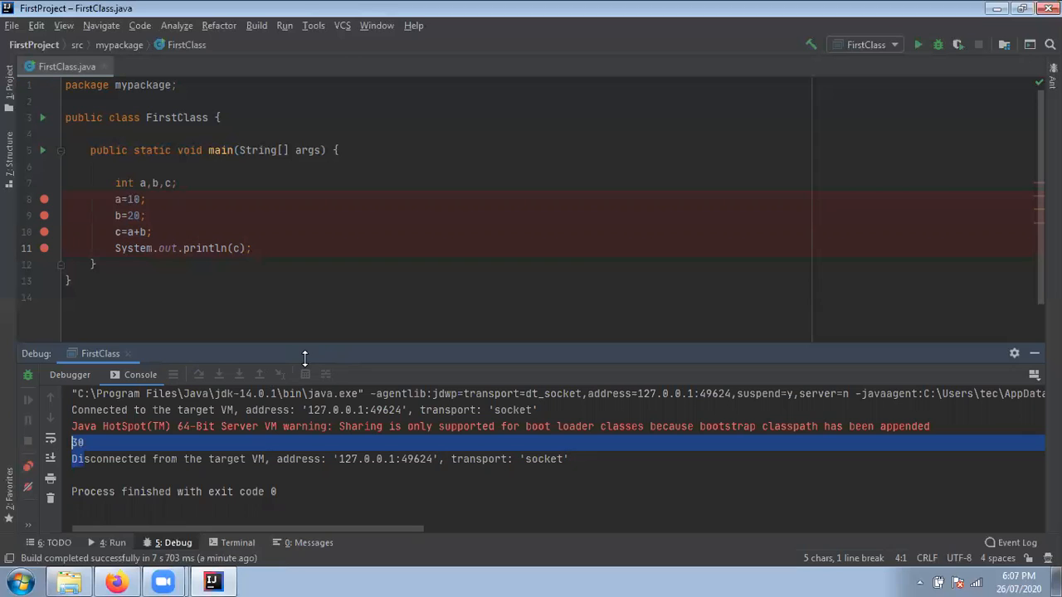
Show the project tree again, select the out folder and place the text cursor at the end of the a=10; line.
click(8, 95)
click(66, 116)
mouse_move(377, 201)
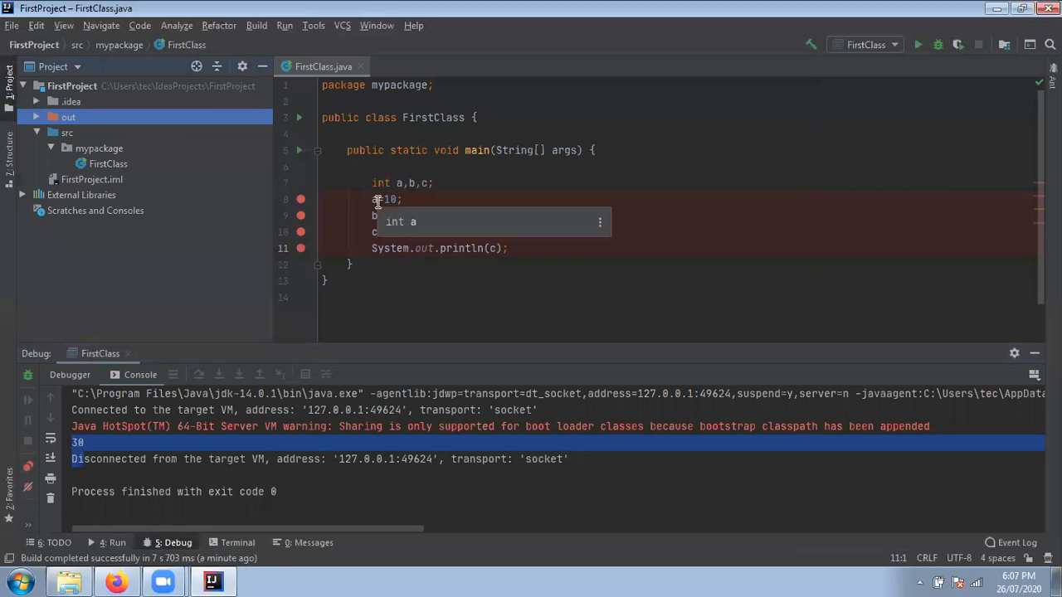
click(425, 196)
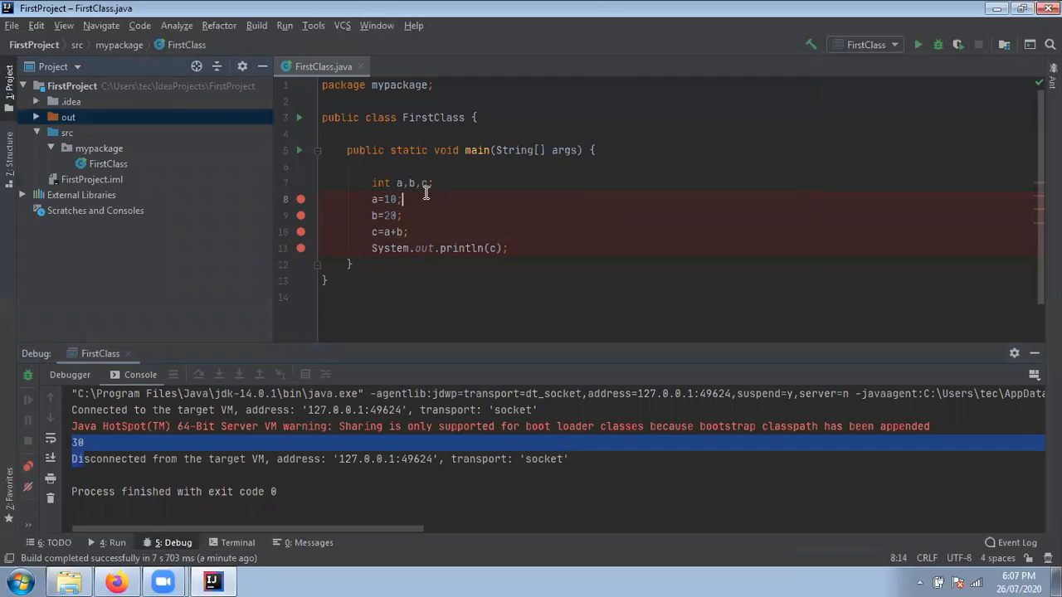